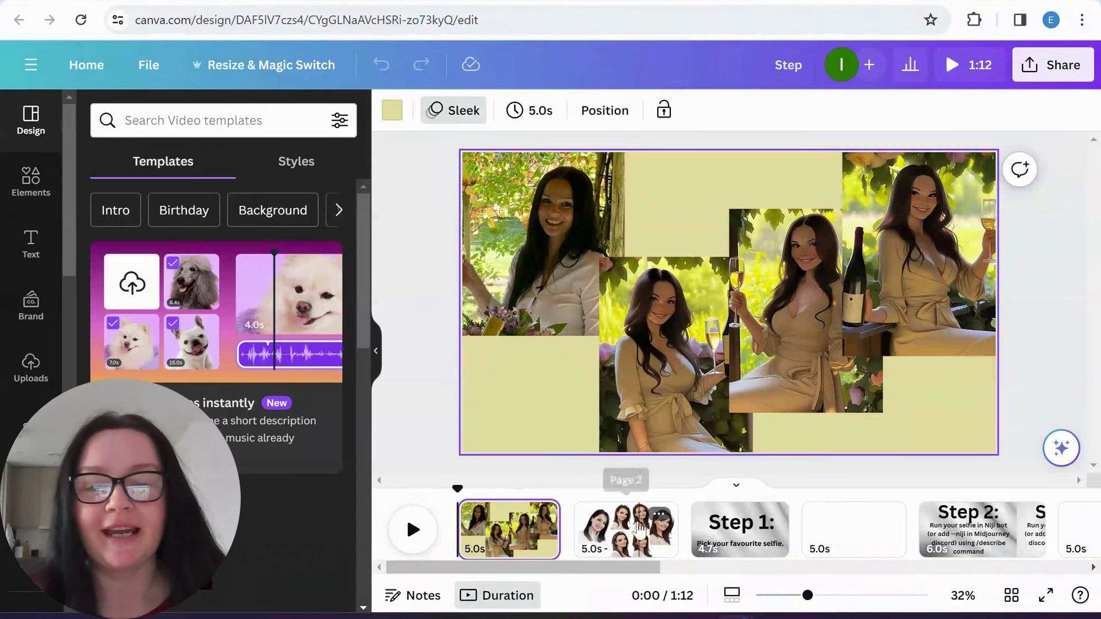
Preview pages 2 and 1 of the Canva video from the timeline thumbnails.
left_click(625, 538)
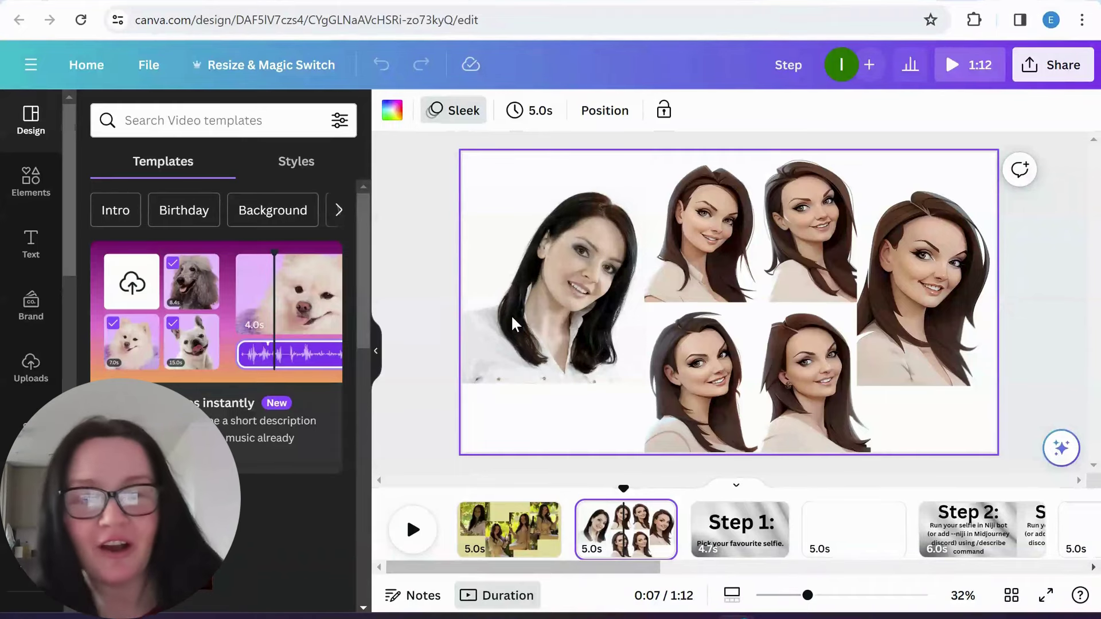
left_click(507, 545)
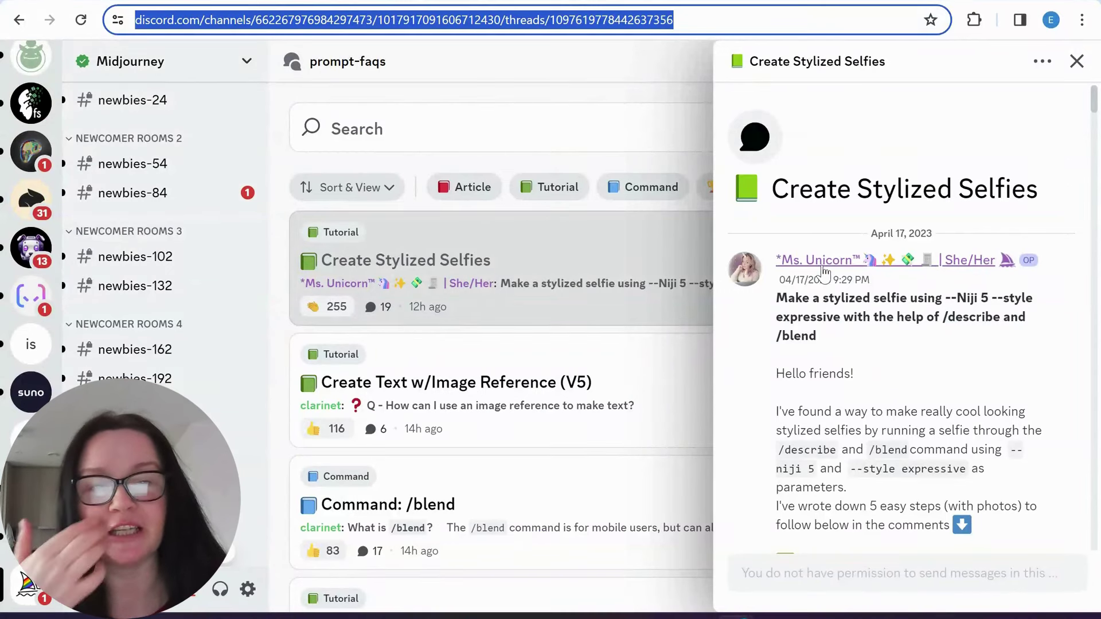
Scroll through the Create Stylized Selfies thread and the prompt-faqs post list.
scroll(911, 409, "down", 10)
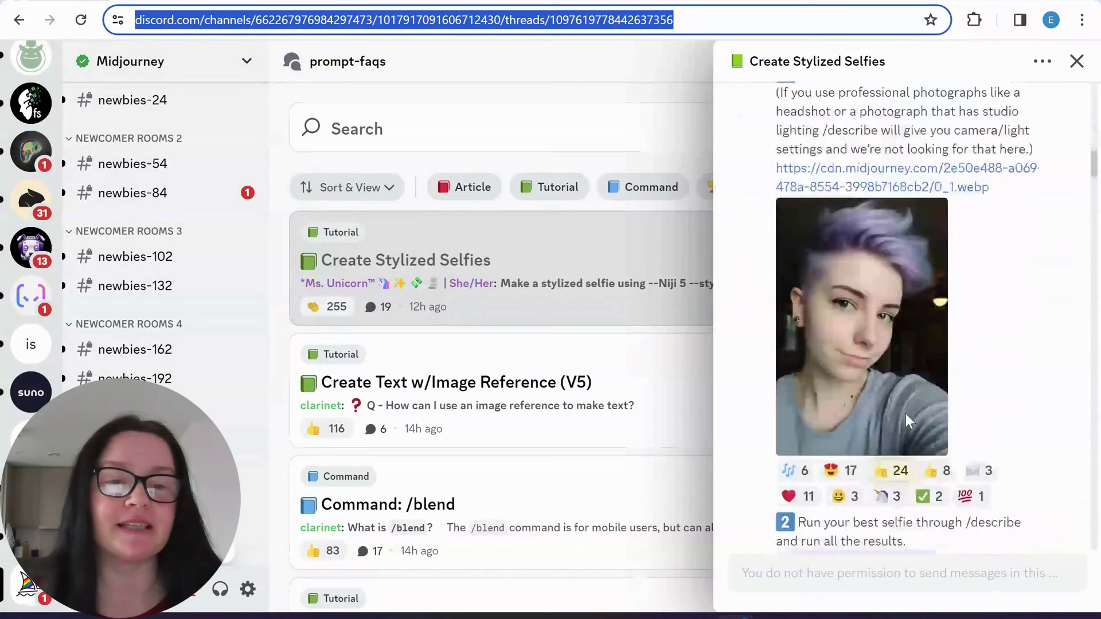
scroll(905, 415, "down", 20)
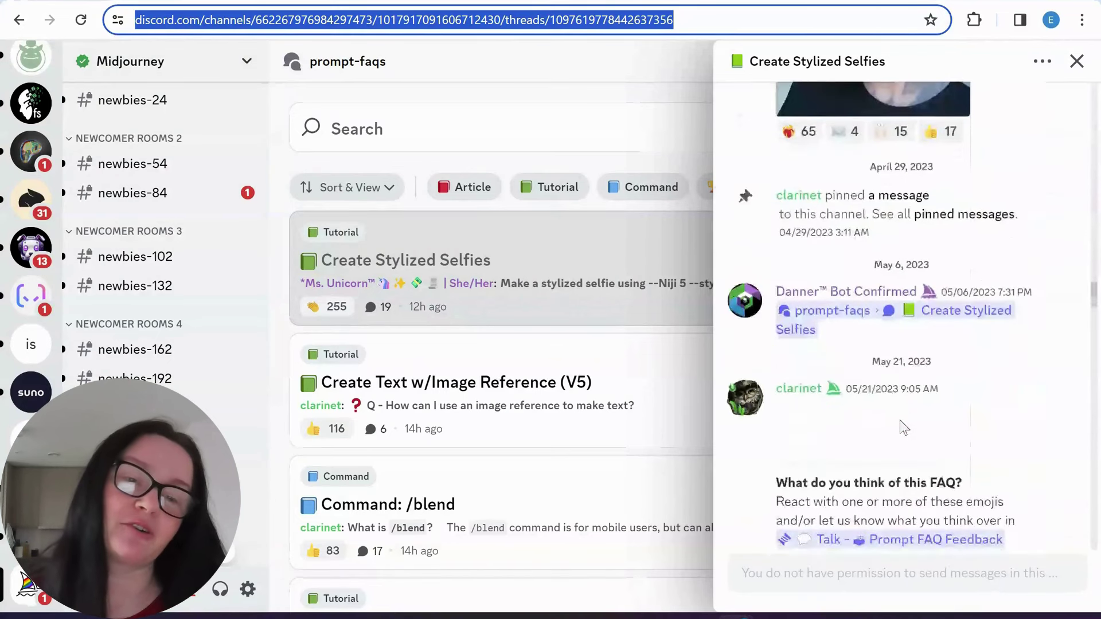
scroll(897, 424, "up", 10)
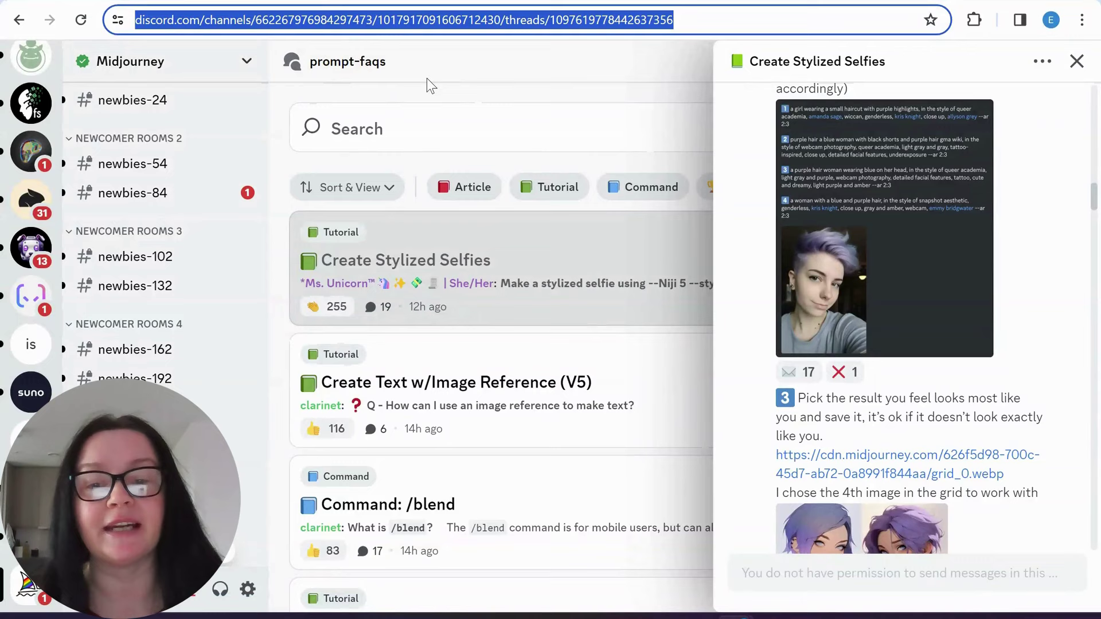
left_click(439, 94)
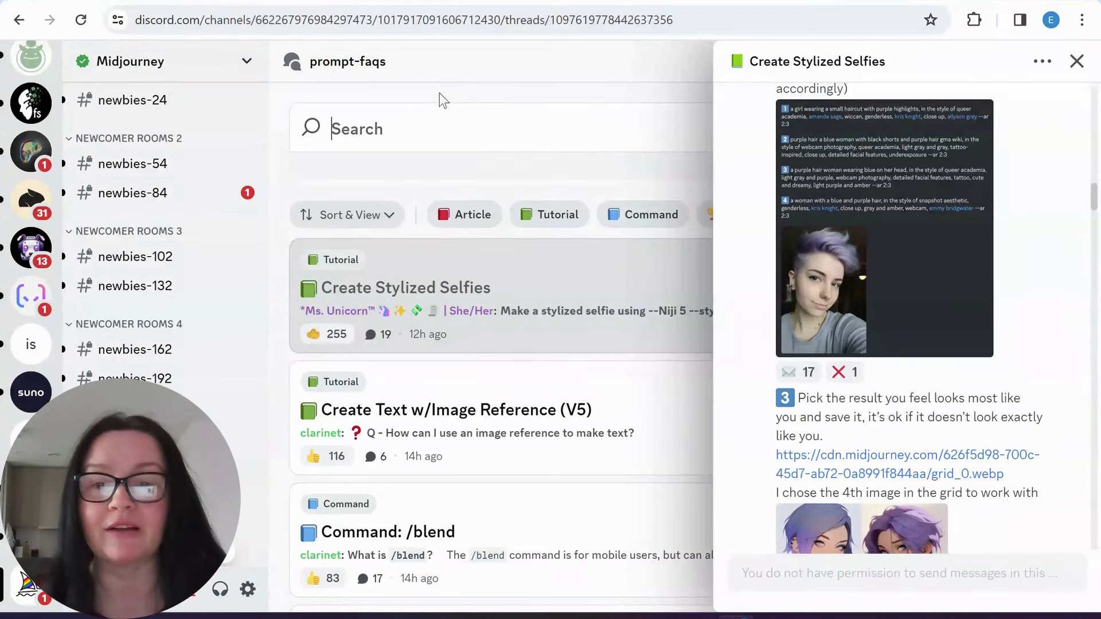
scroll(439, 94, "down", 9)
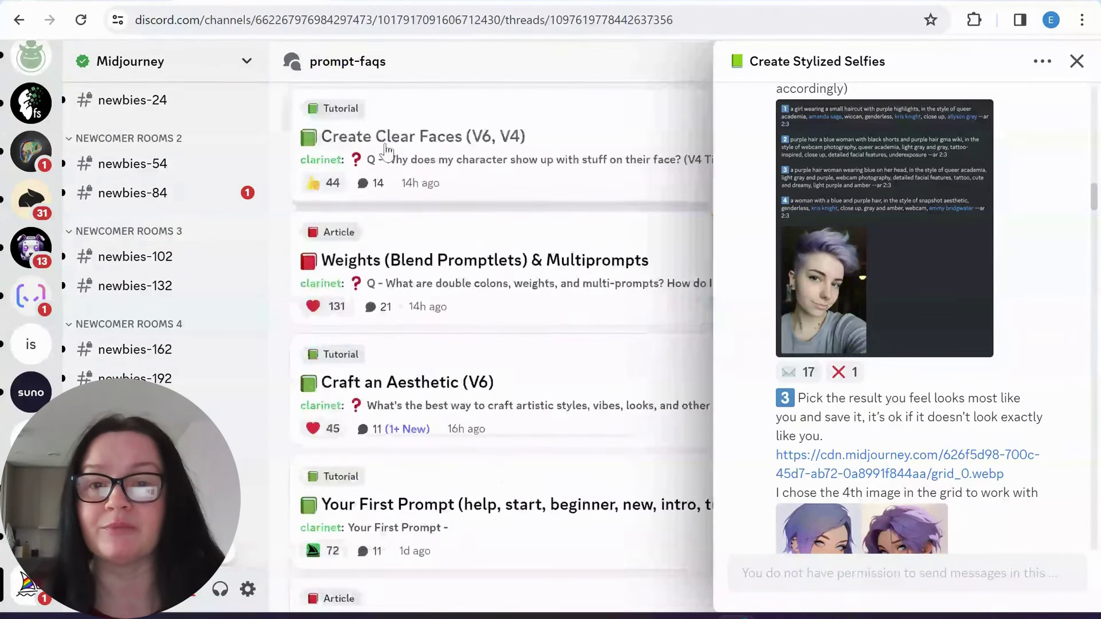
scroll(443, 314, "down", 3)
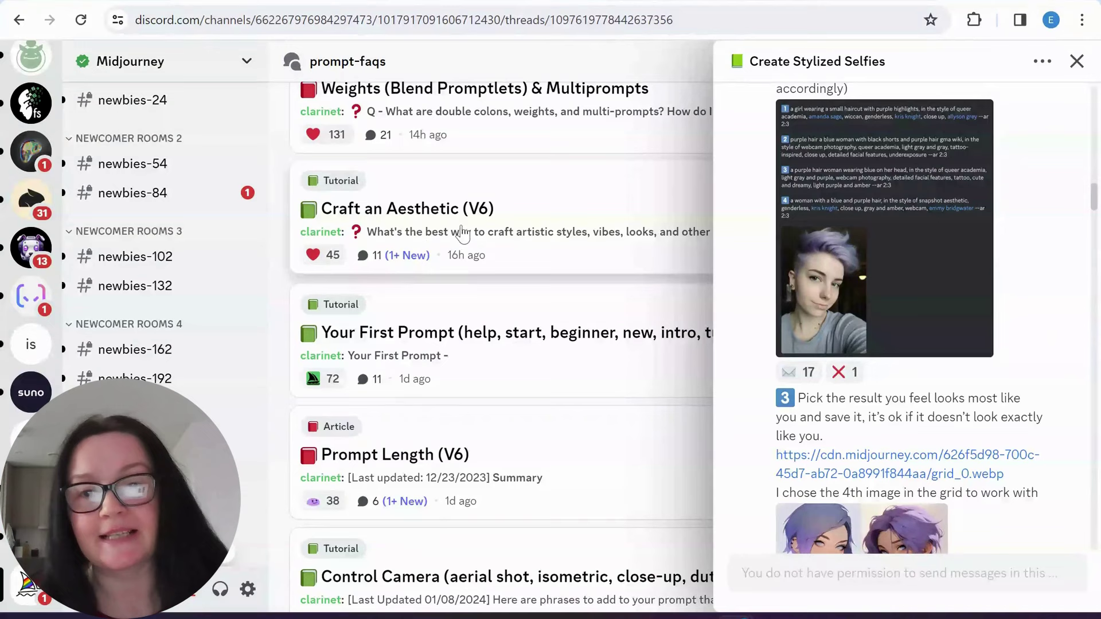
scroll(466, 270, "down", 6)
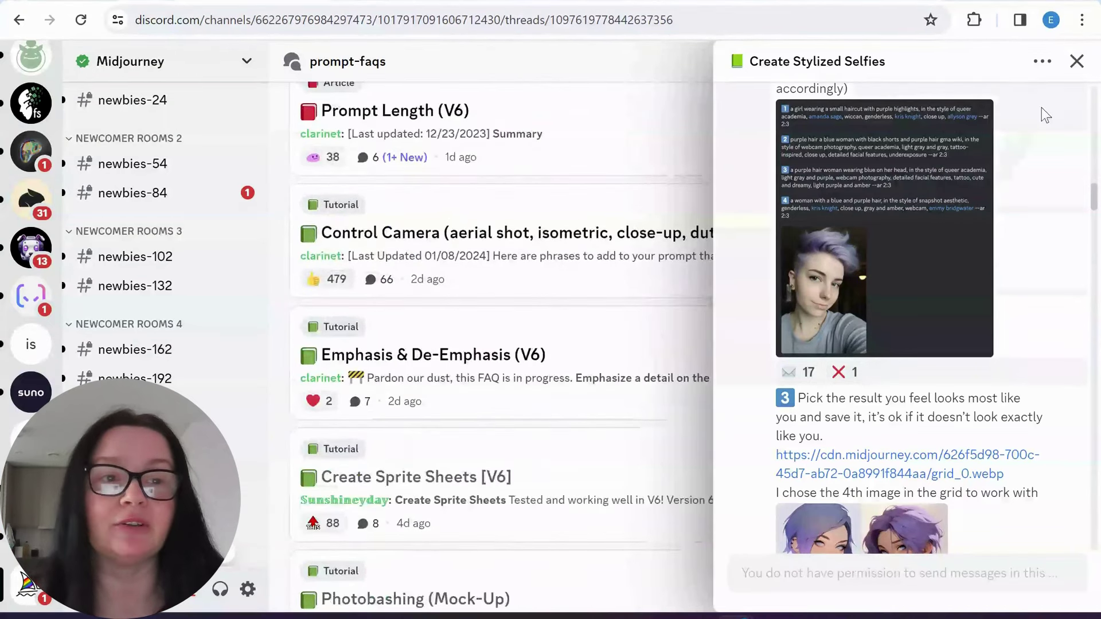
Close the thread panel and scroll the prompt-faqs post list back to the top.
left_click(1076, 61)
scroll(560, 338, "down", 7)
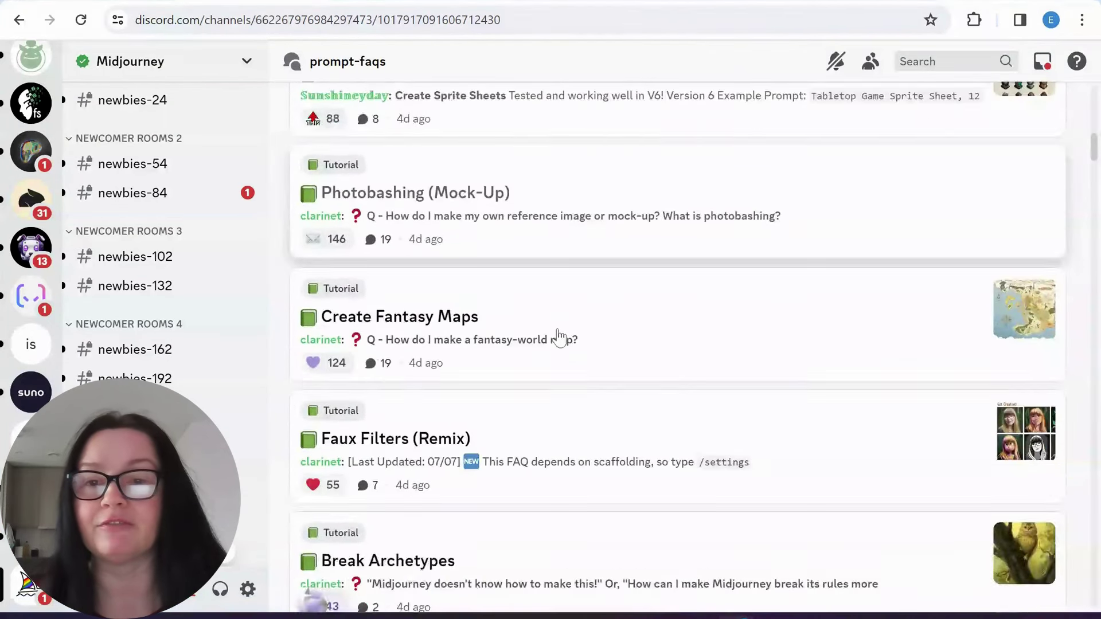
scroll(515, 425, "down", 5)
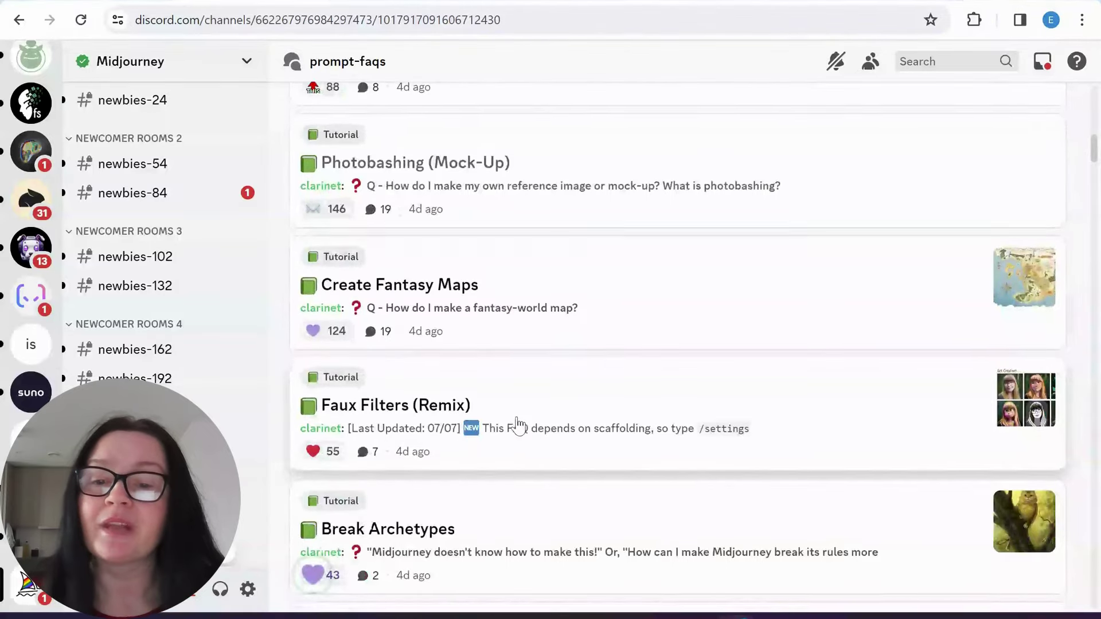
scroll(519, 427, "up", 6)
scroll(521, 430, "up", 15)
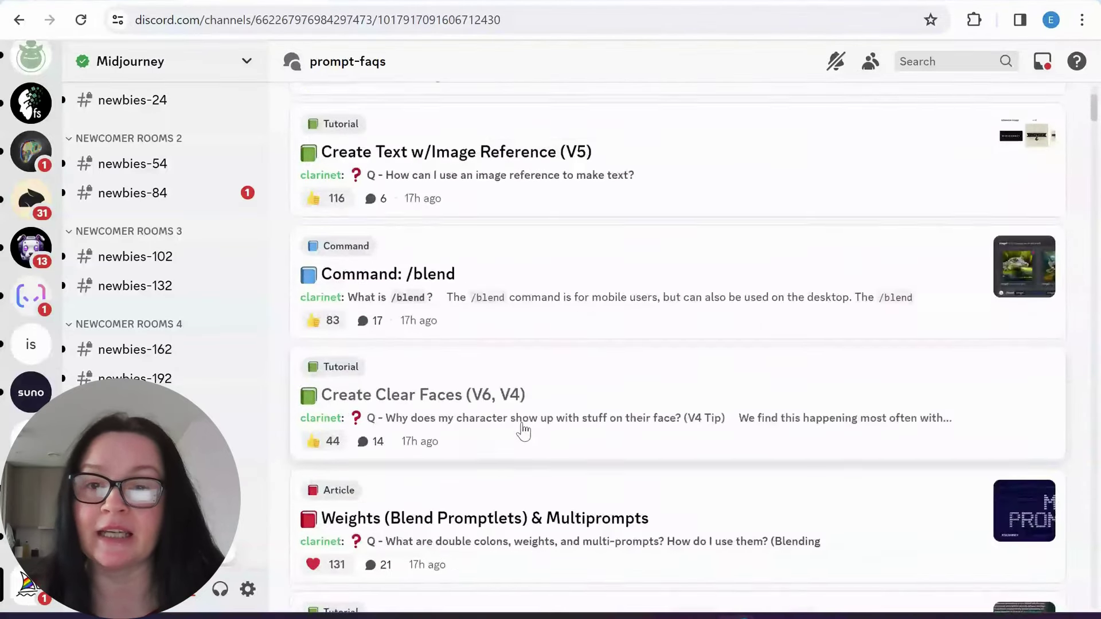
scroll(525, 421, "down", 1)
scroll(525, 420, "up", 3)
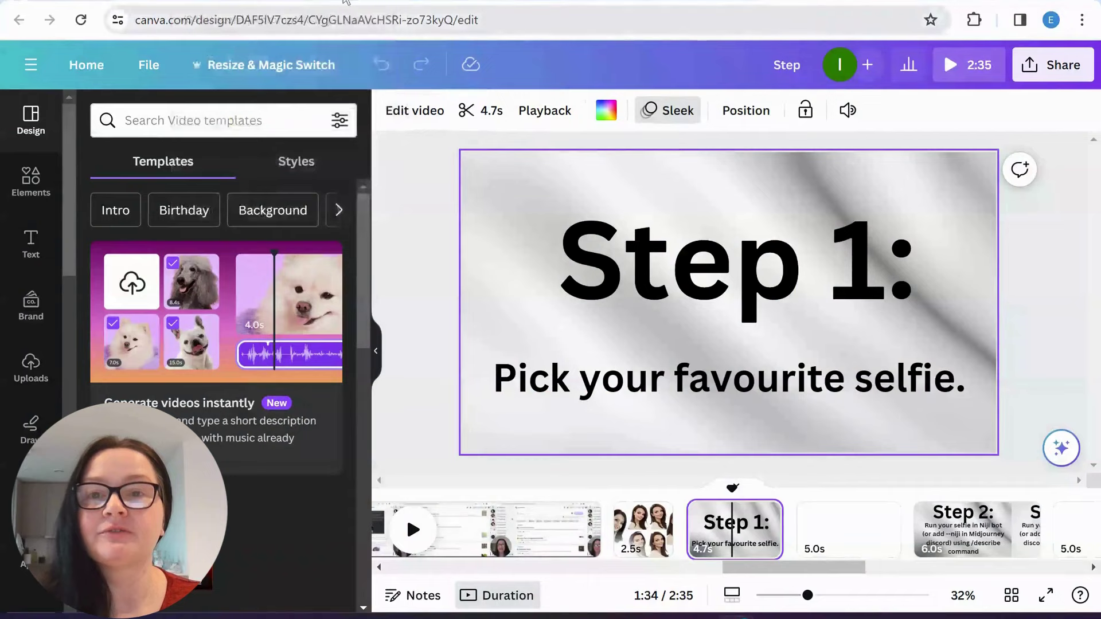
Switch to the Discord tab showing the niji・journey Bot chat.
left_click(572, 2)
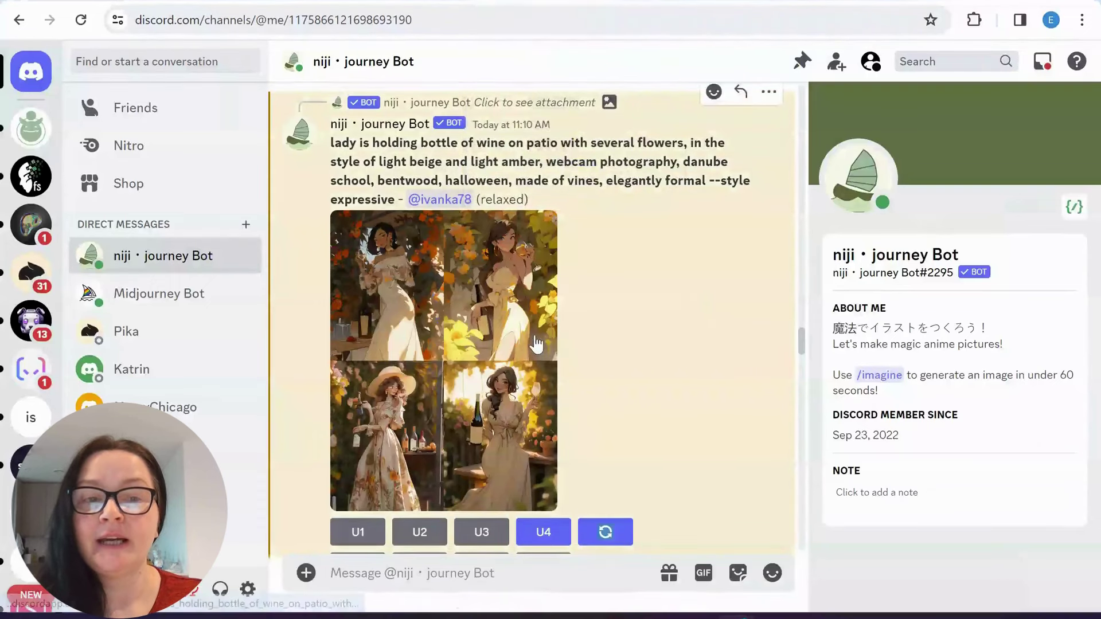
Review the Midjourney Alpha image feed and the model Version options in its imagine settings.
scroll(534, 334, "up", 15)
scroll(547, 352, "up", 2)
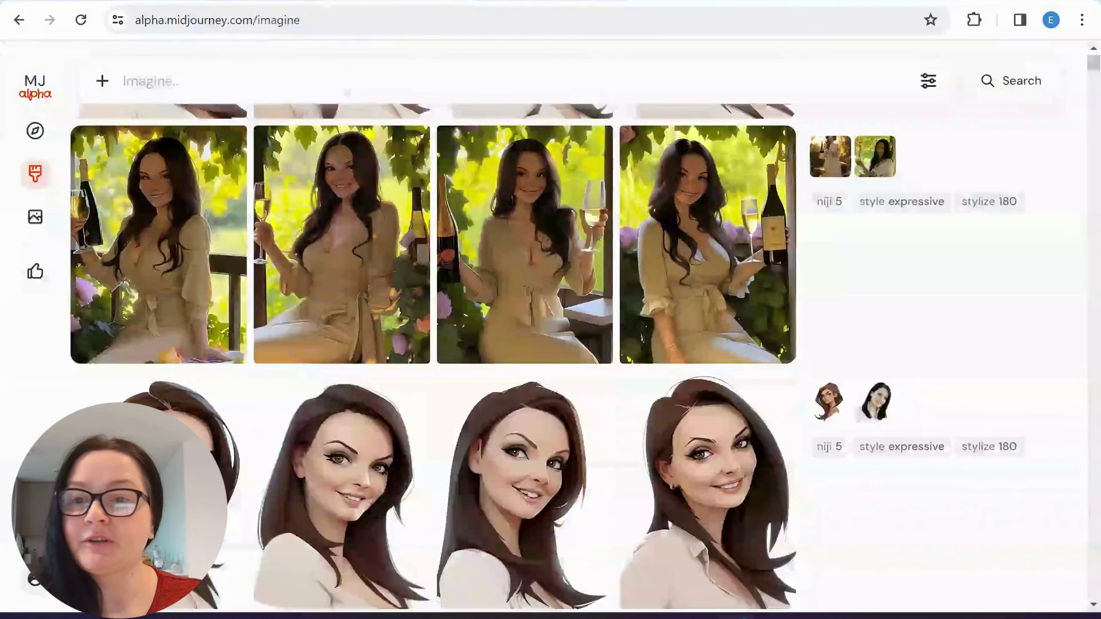
scroll(400, 264, "down", 15)
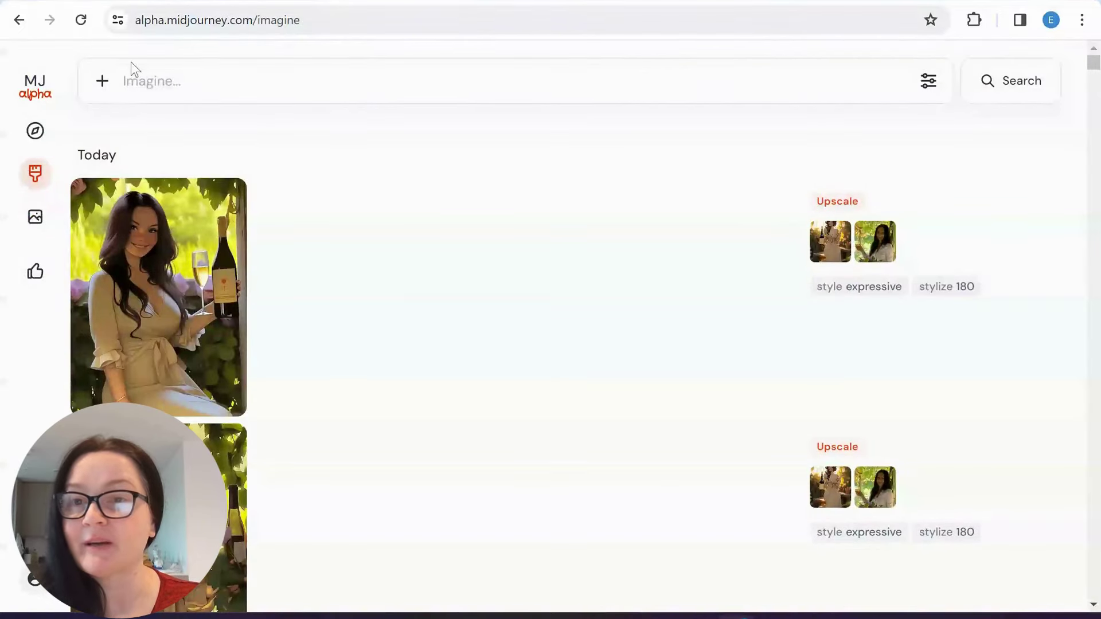
left_click(931, 85)
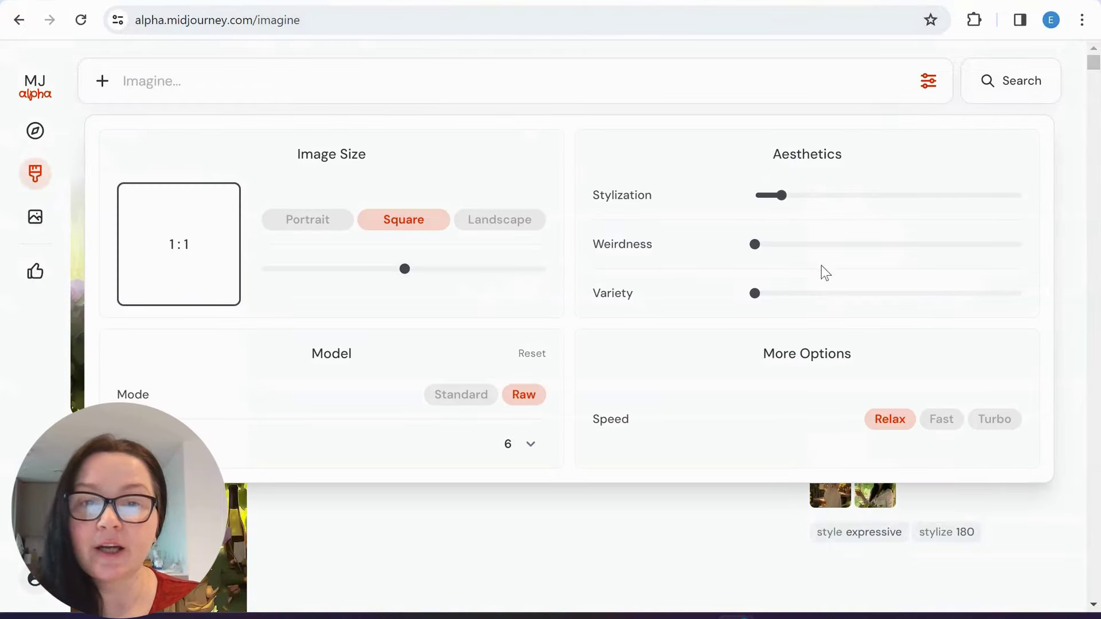
left_click(516, 447)
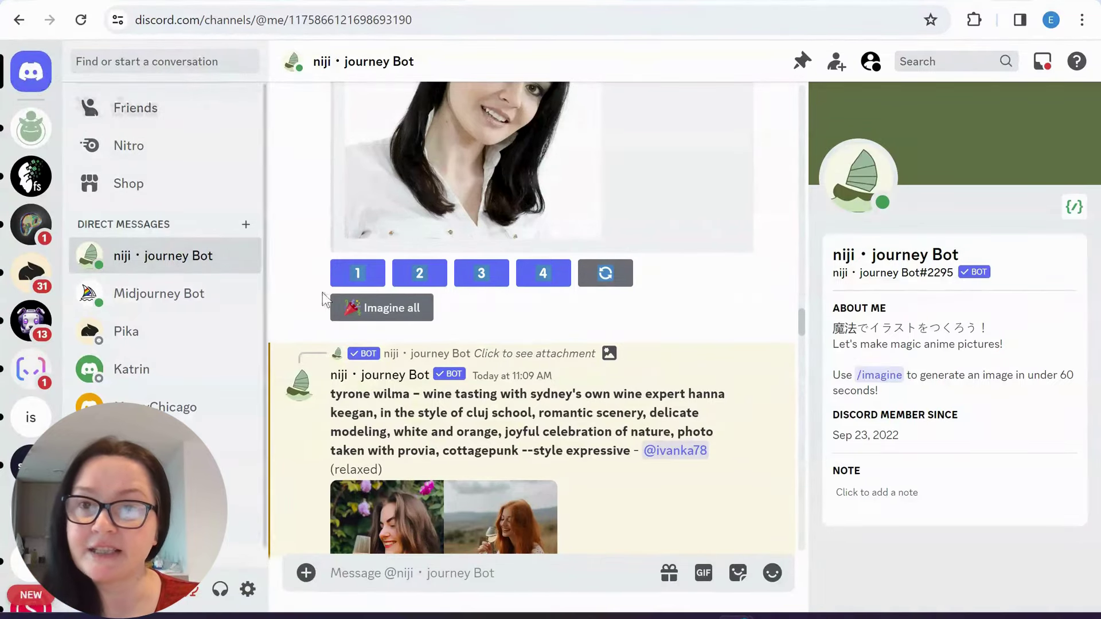
scroll(453, 338, "down", 8)
scroll(429, 319, "down", 20)
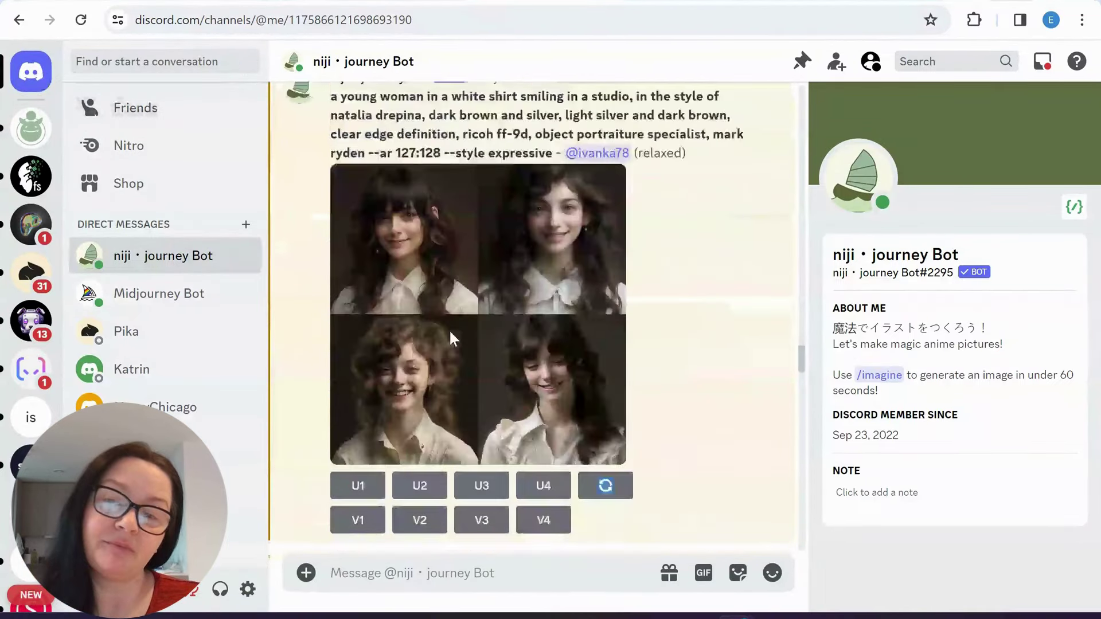
scroll(510, 350, "down", 20)
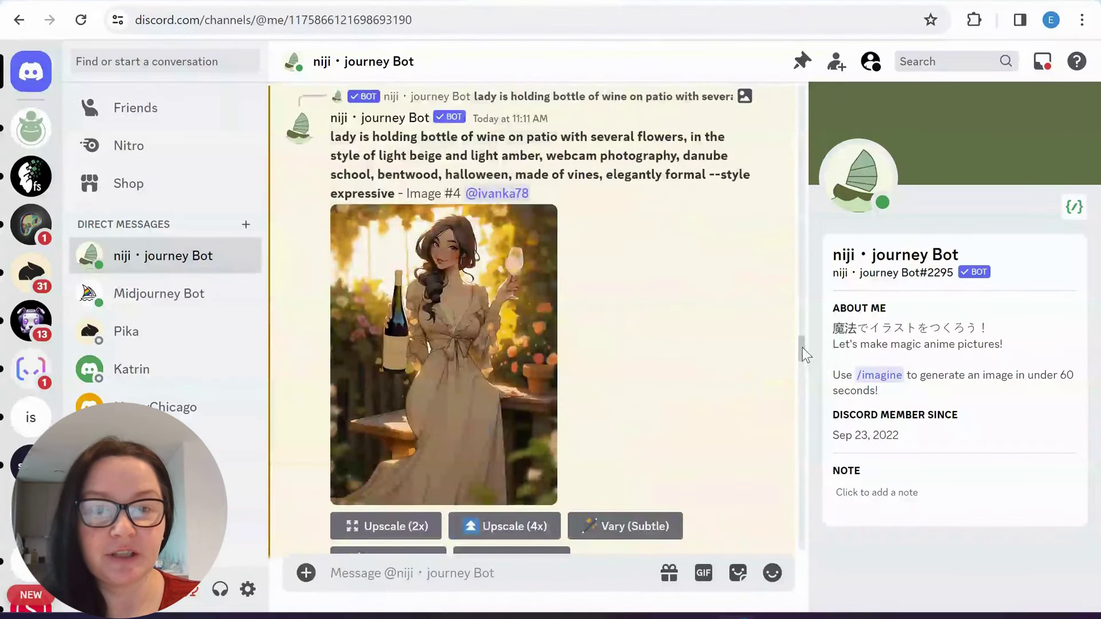
left_click_drag(803, 347, 658, 267)
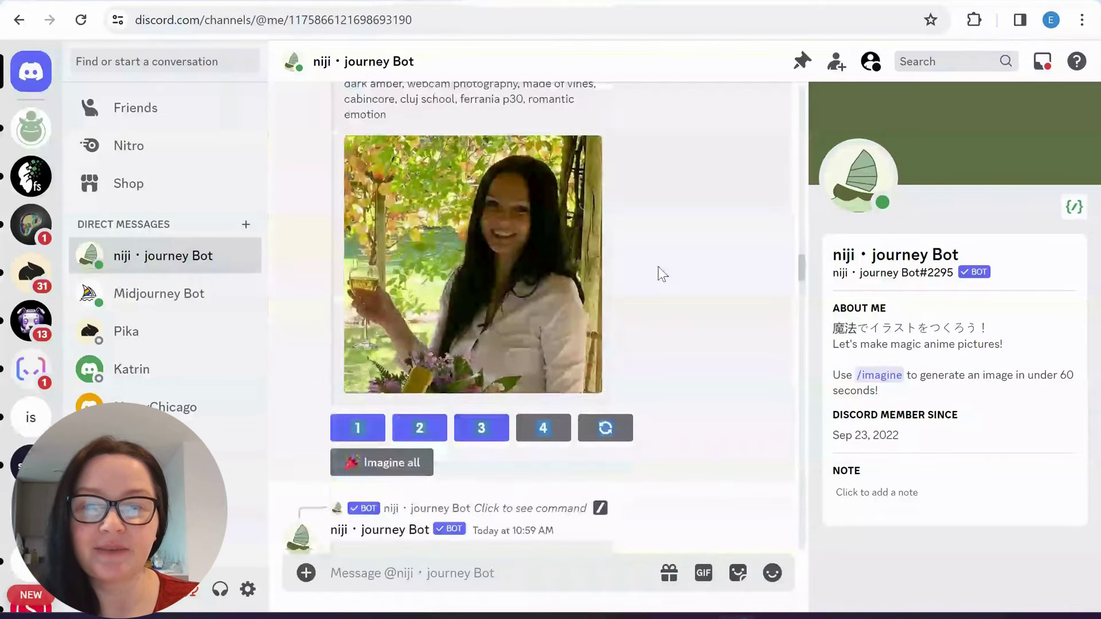
left_click(484, 295)
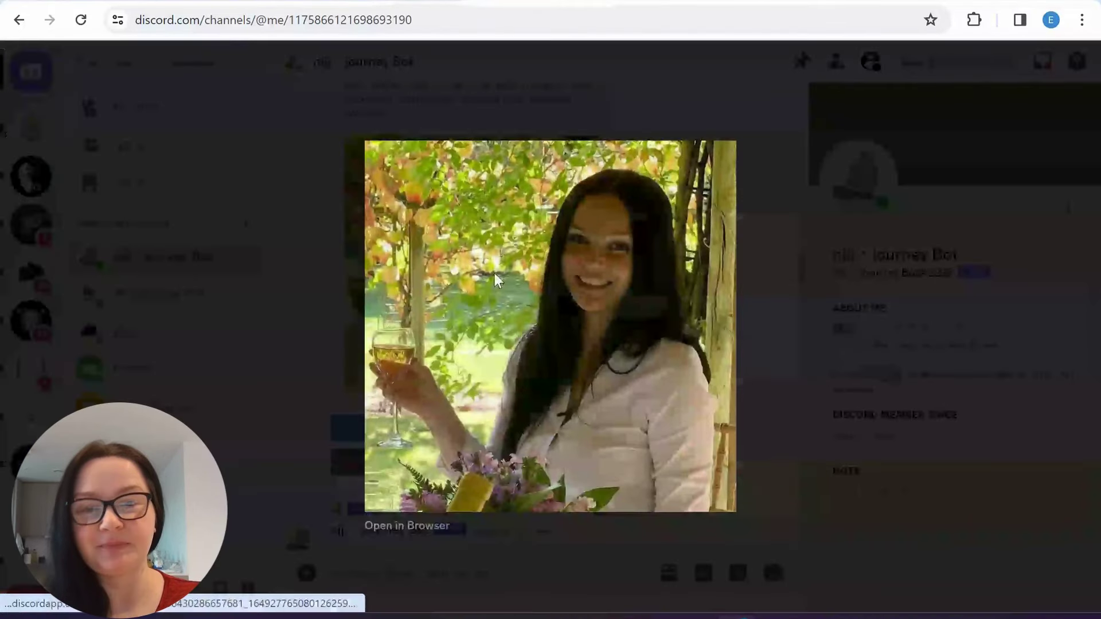
left_click(288, 325)
scroll(510, 428, "up", 5)
scroll(500, 421, "down", 10)
scroll(500, 421, "down", 15)
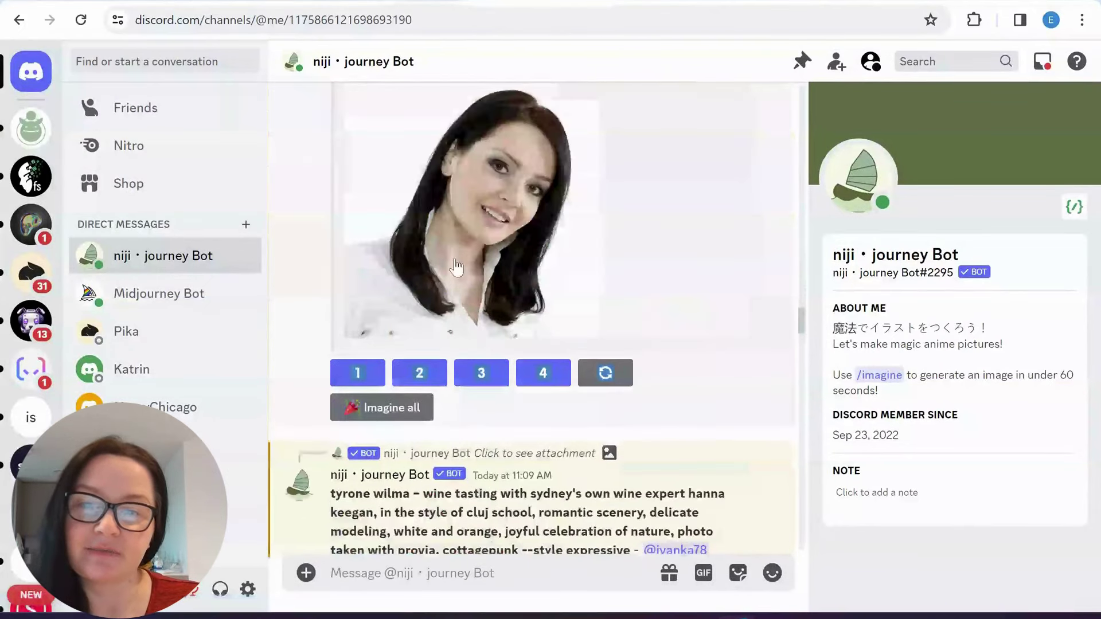
left_click(454, 258)
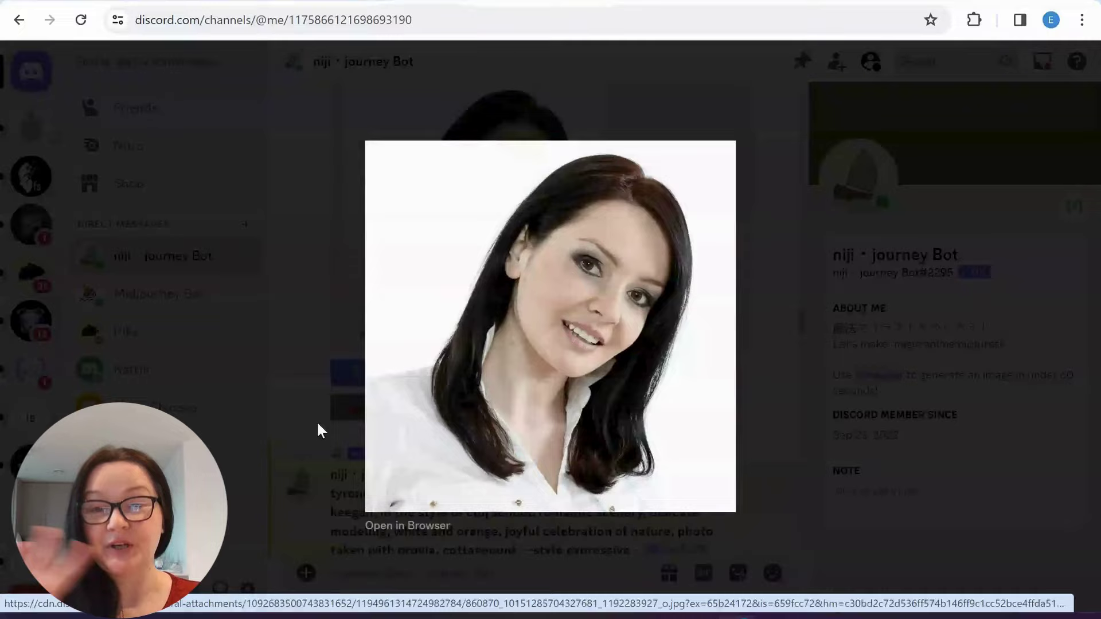
left_click(293, 401)
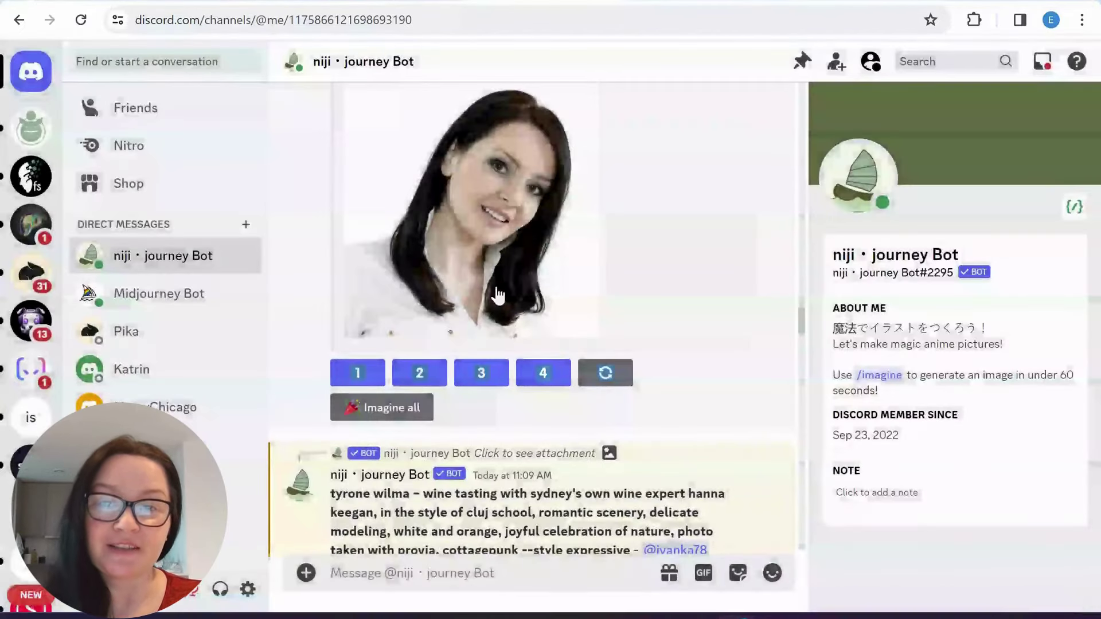
scroll(479, 275, "up", 6)
scroll(566, 309, "down", 10)
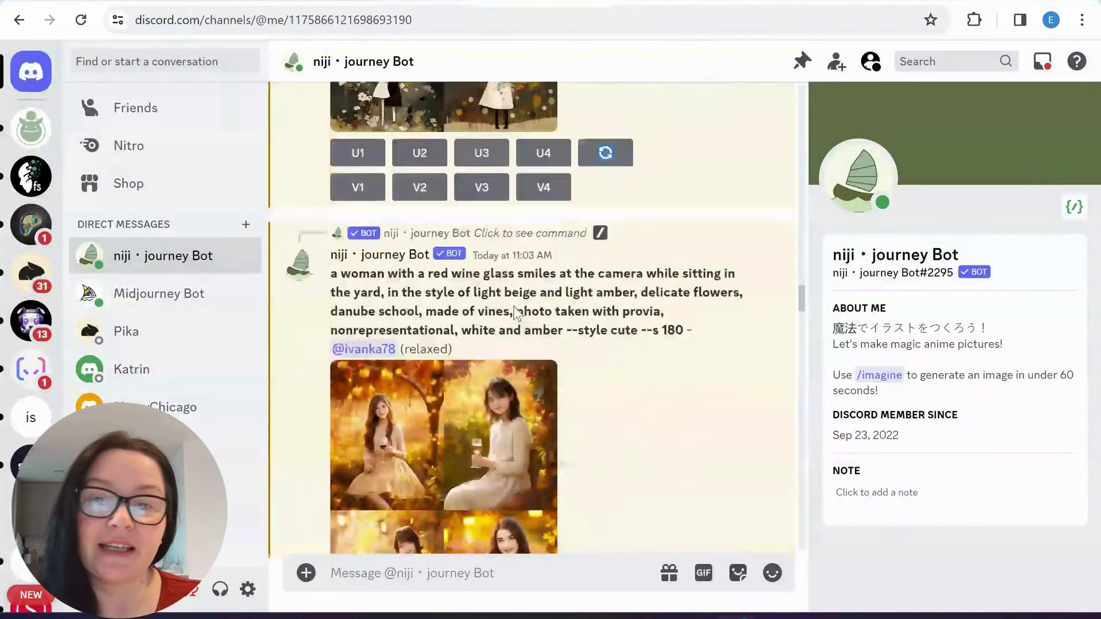
scroll(568, 308, "down", 1)
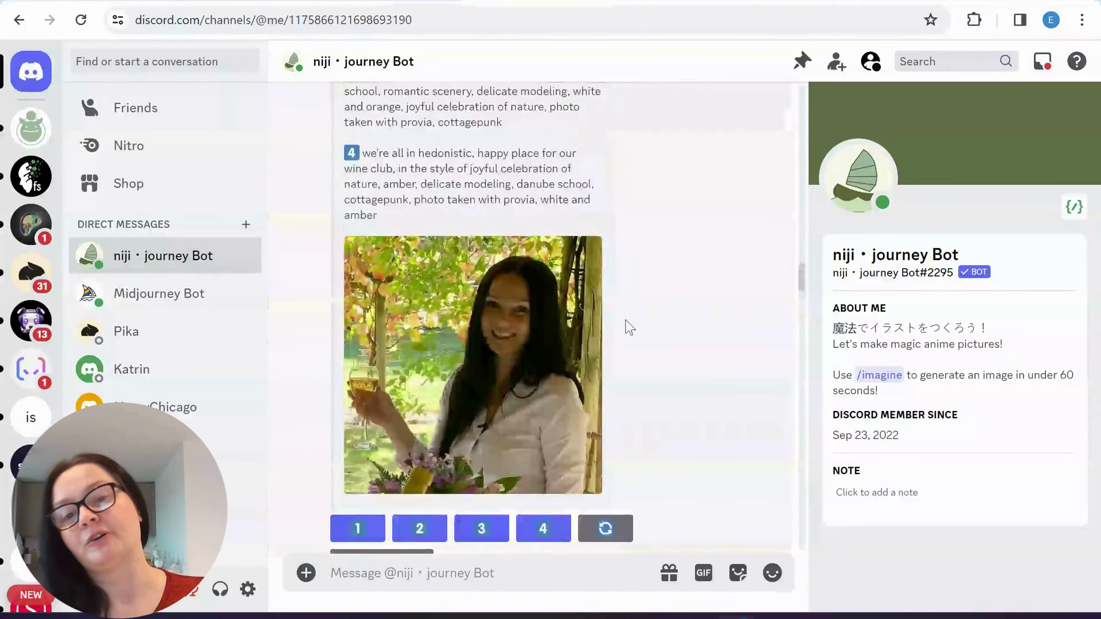
scroll(523, 348, "down", 3)
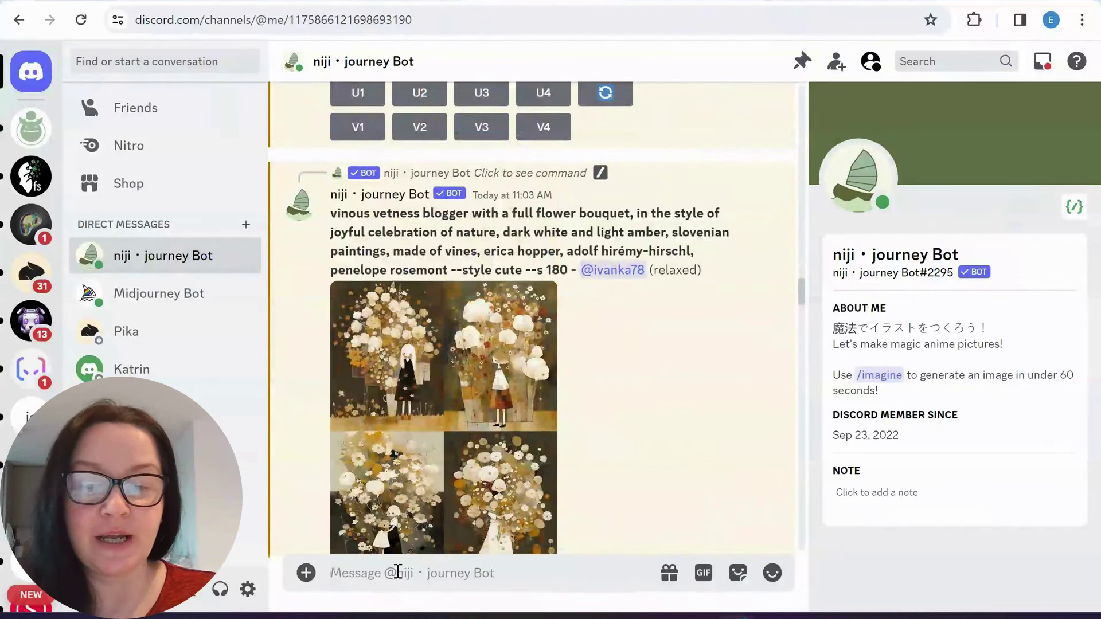
Post the niji /settings panel and enable Expressive Style, giving suffix --s 180 --style expressive.
type("/")
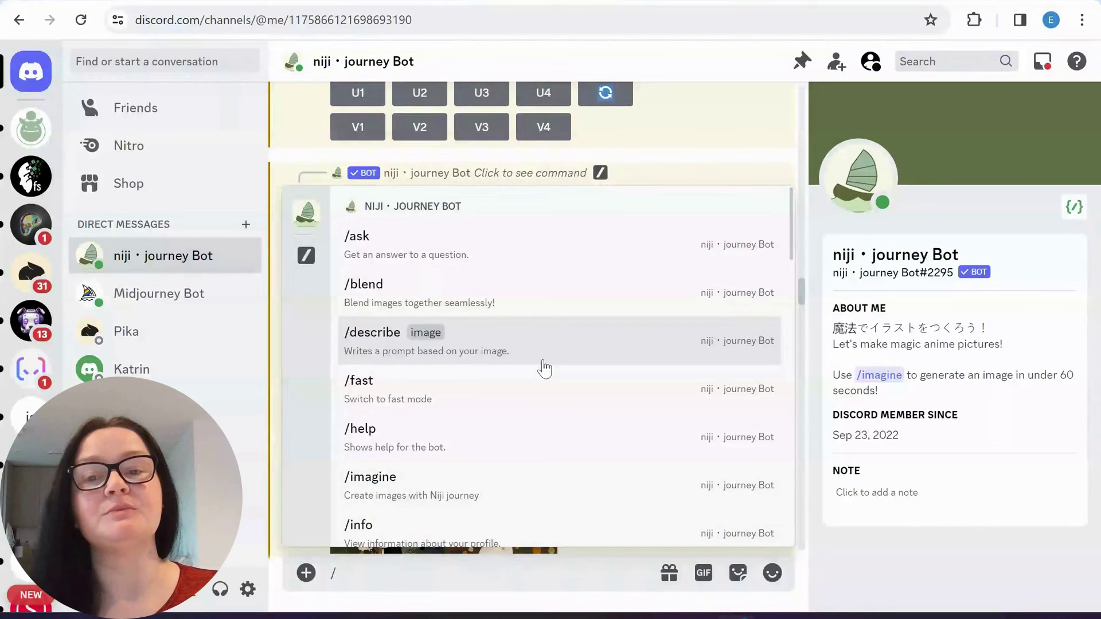
scroll(447, 364, "down", 10)
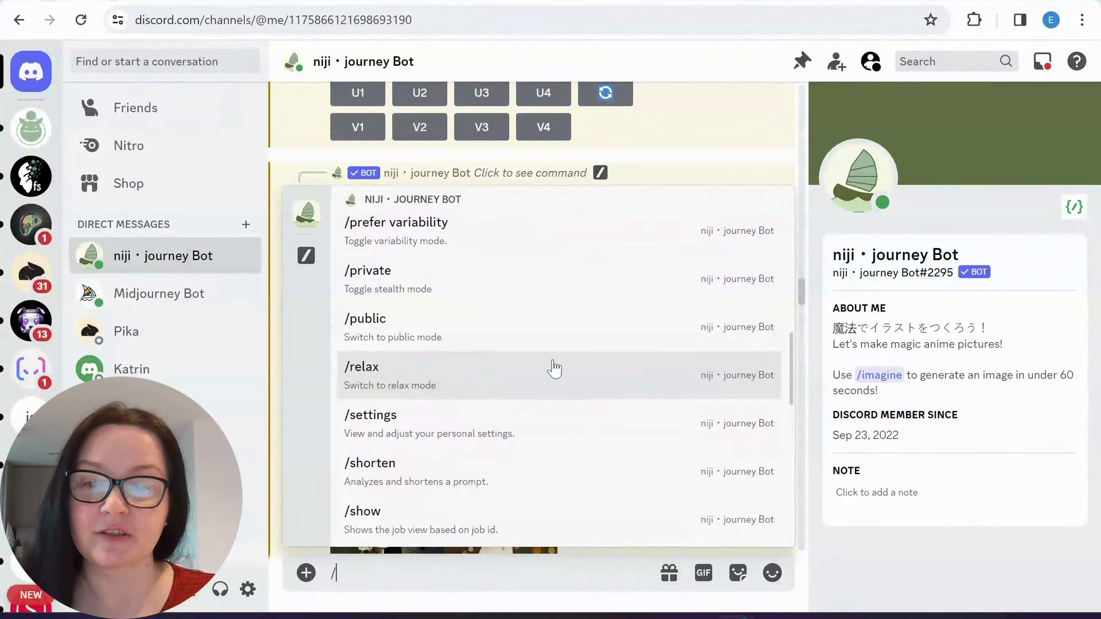
left_click(532, 427)
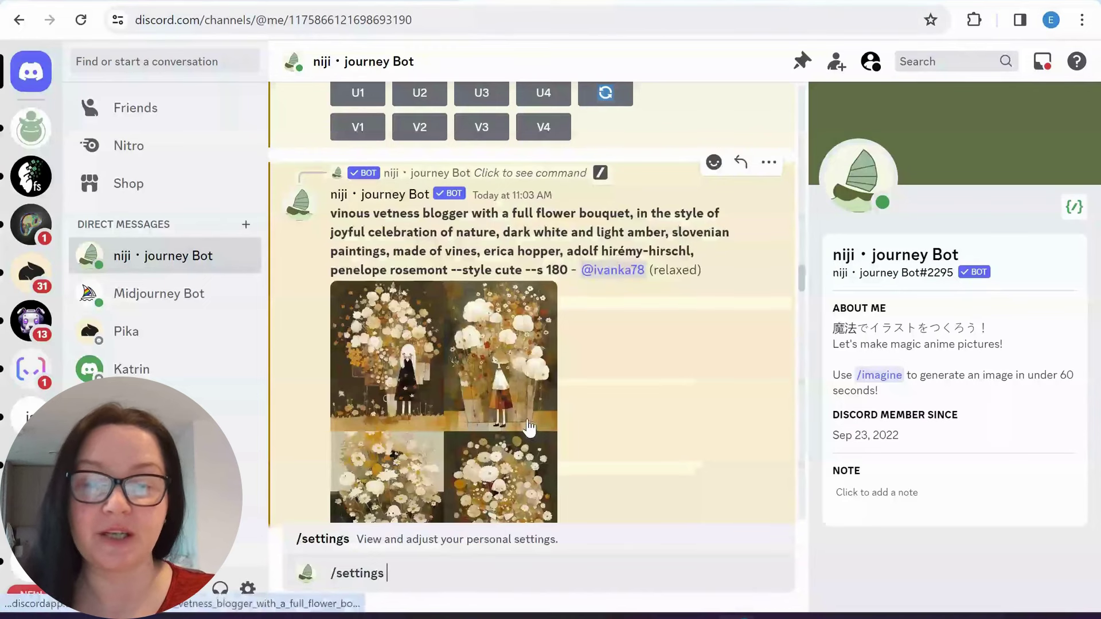
key("Return")
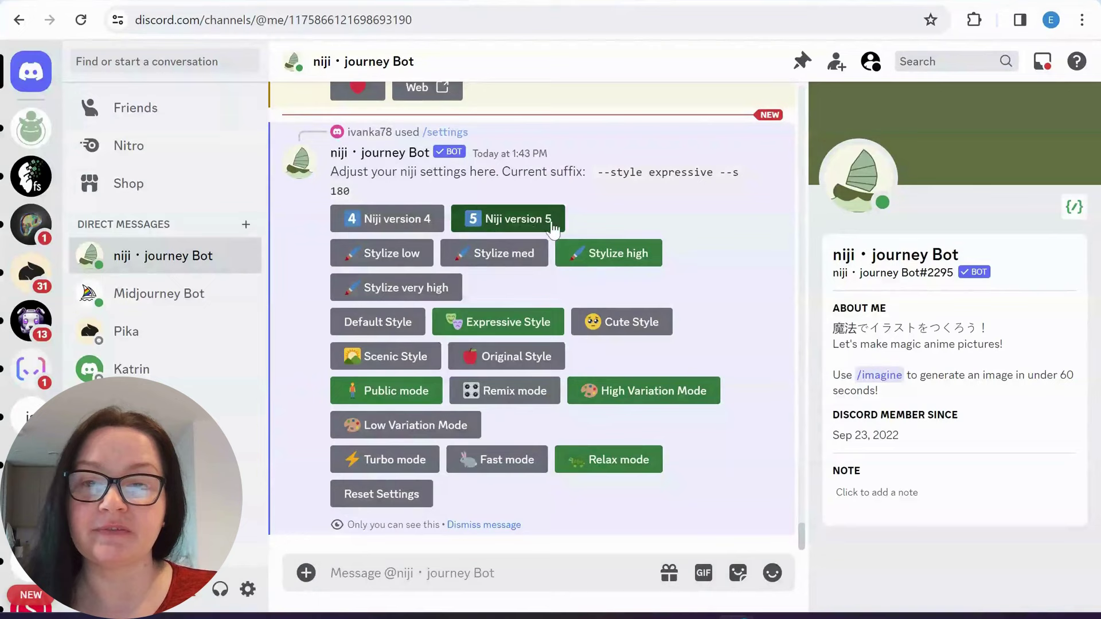
left_click(527, 331)
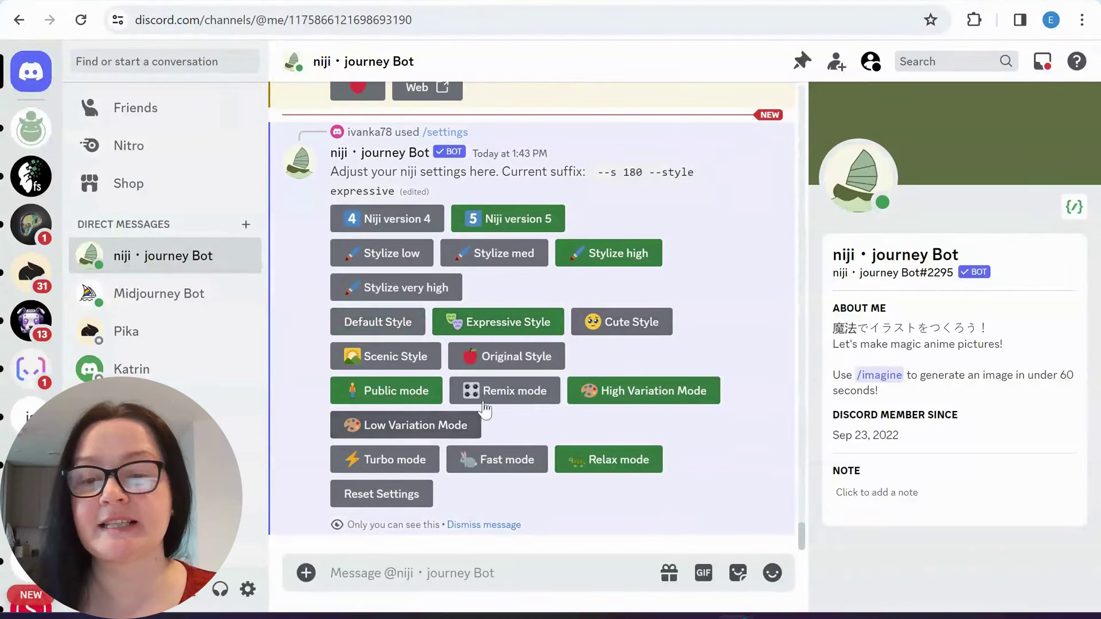
left_click(685, 6)
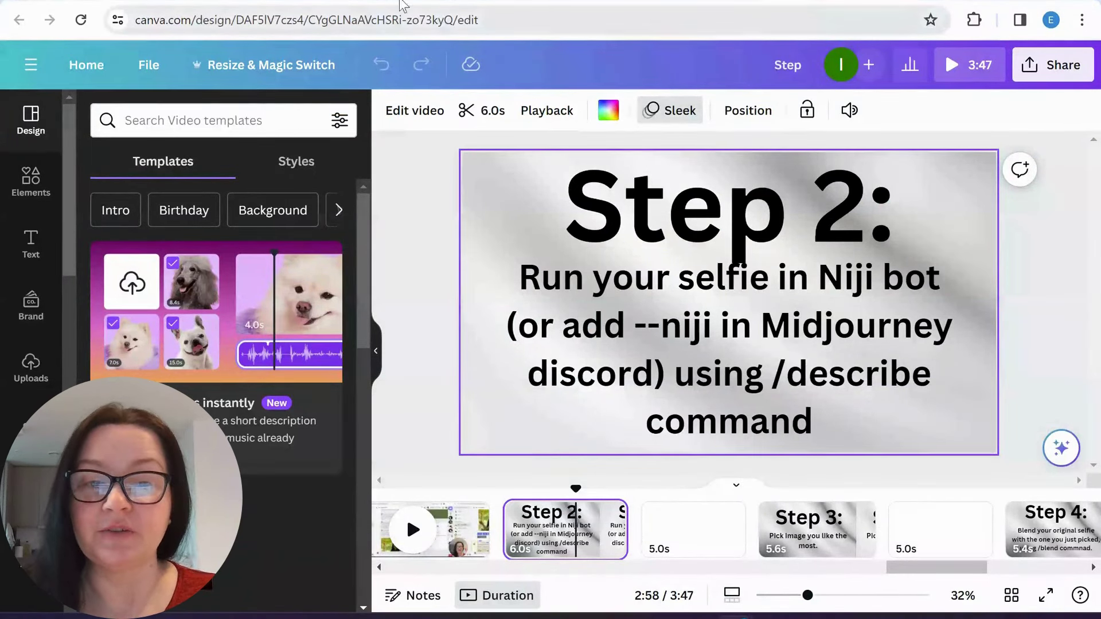
left_click(319, 5)
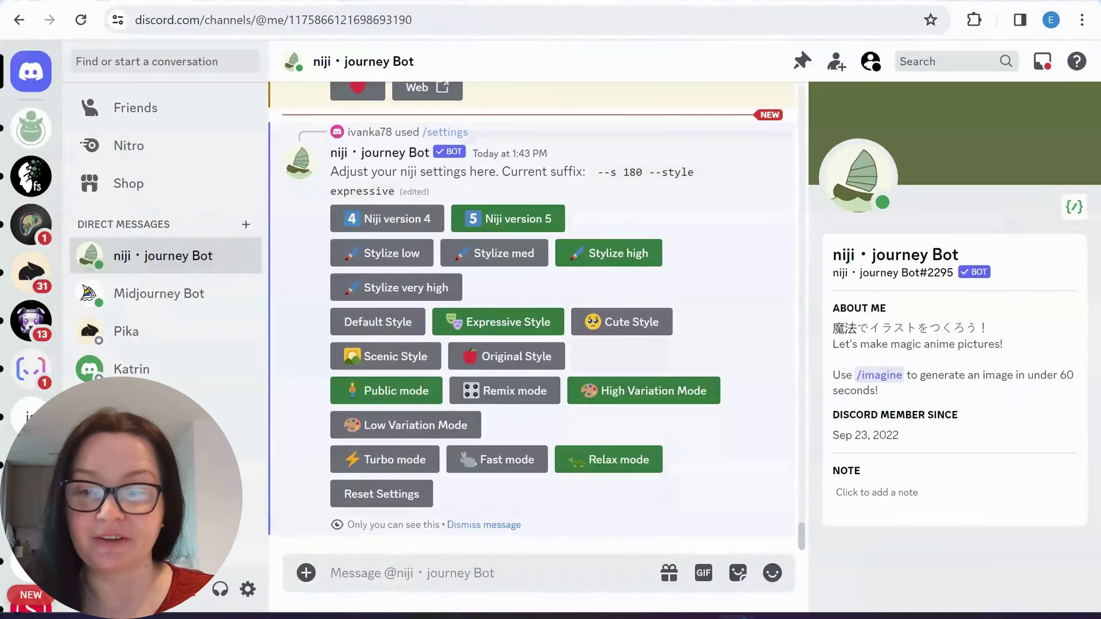
Start a /describe command in the niji・journey Bot message box.
left_click(411, 568)
type("/")
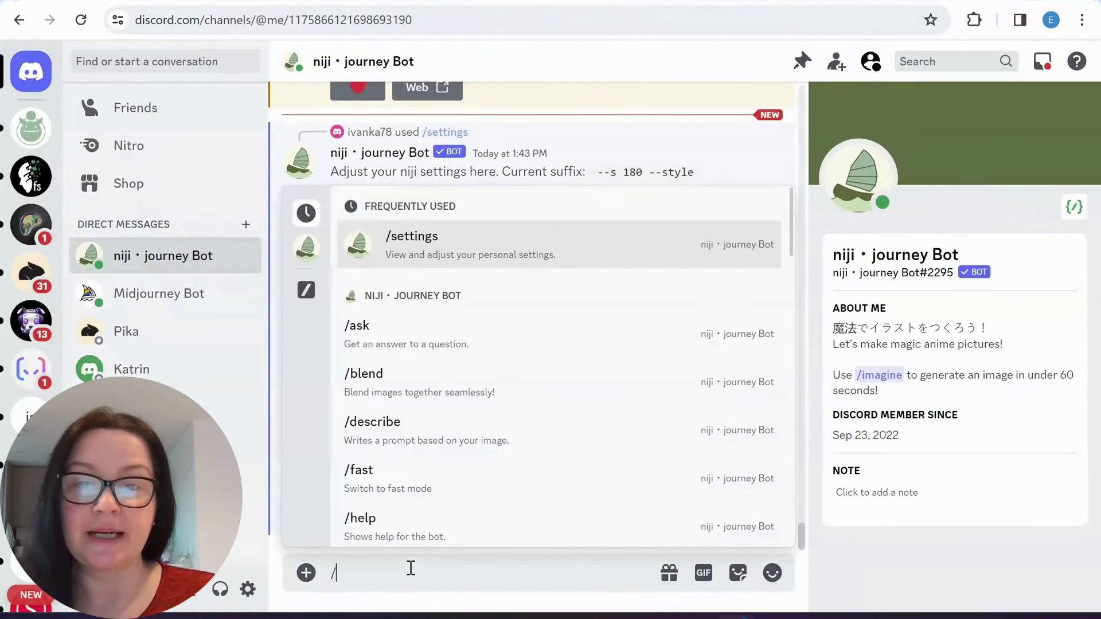
scroll(435, 467, "down", 4)
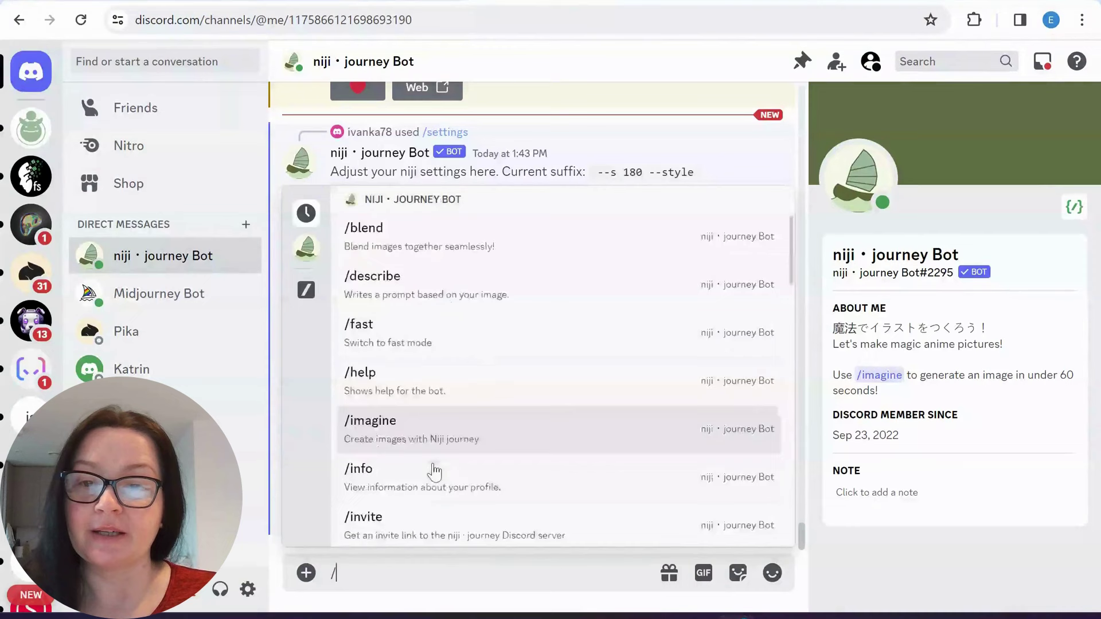
scroll(445, 464, "down", 3)
scroll(459, 464, "up", 5)
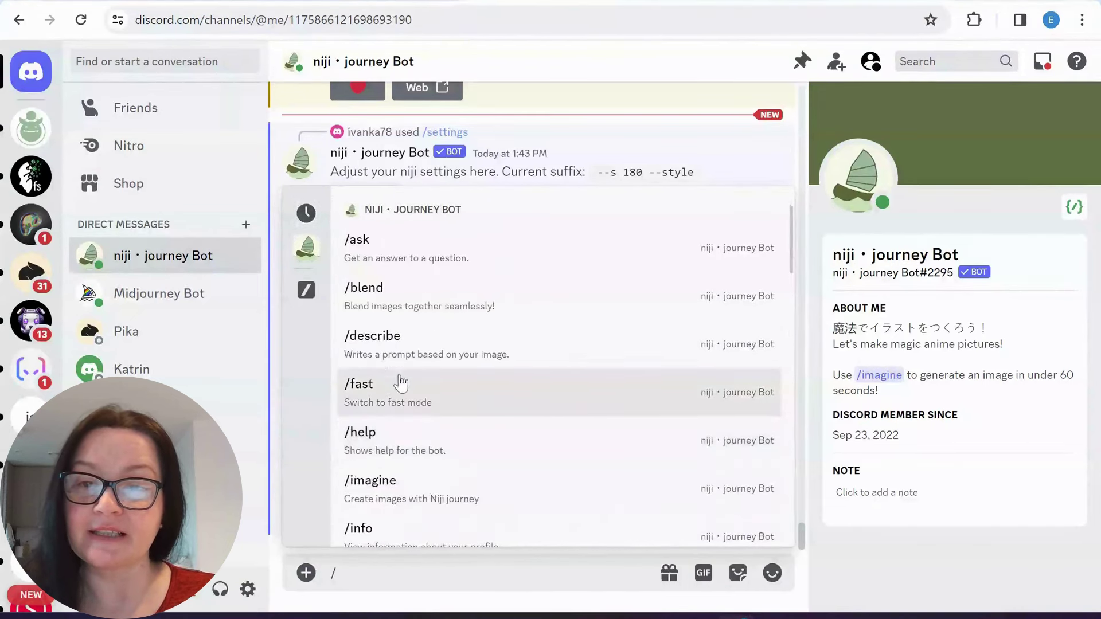
left_click(406, 354)
Attach the wine-glass selfie from Downloads and send the describe request.
left_click(396, 461)
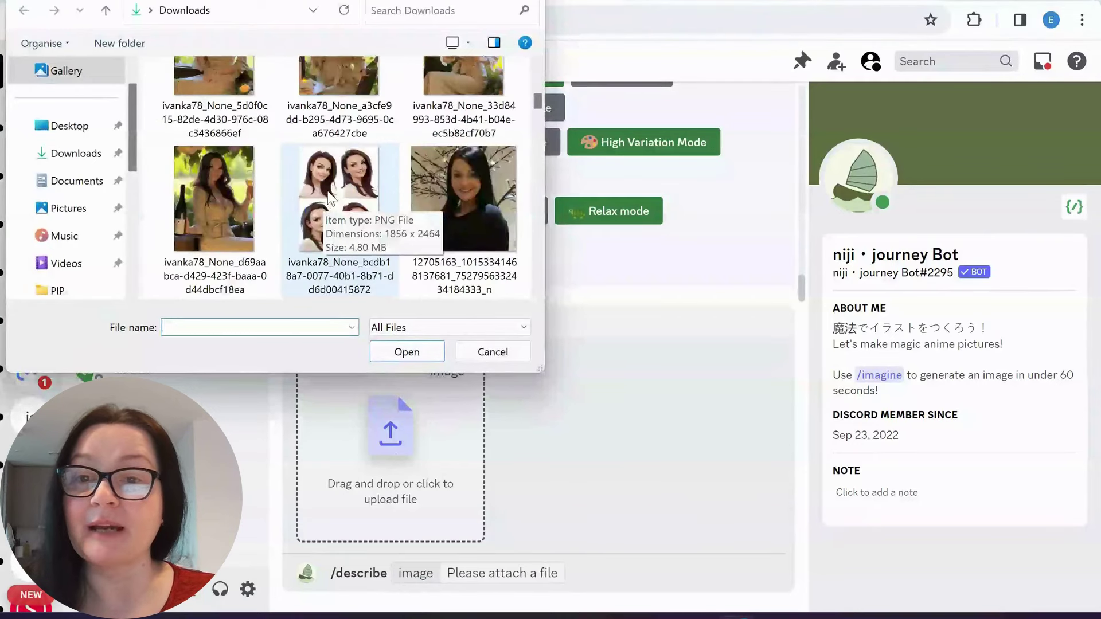
scroll(329, 198, "down", 3)
double_click(344, 198)
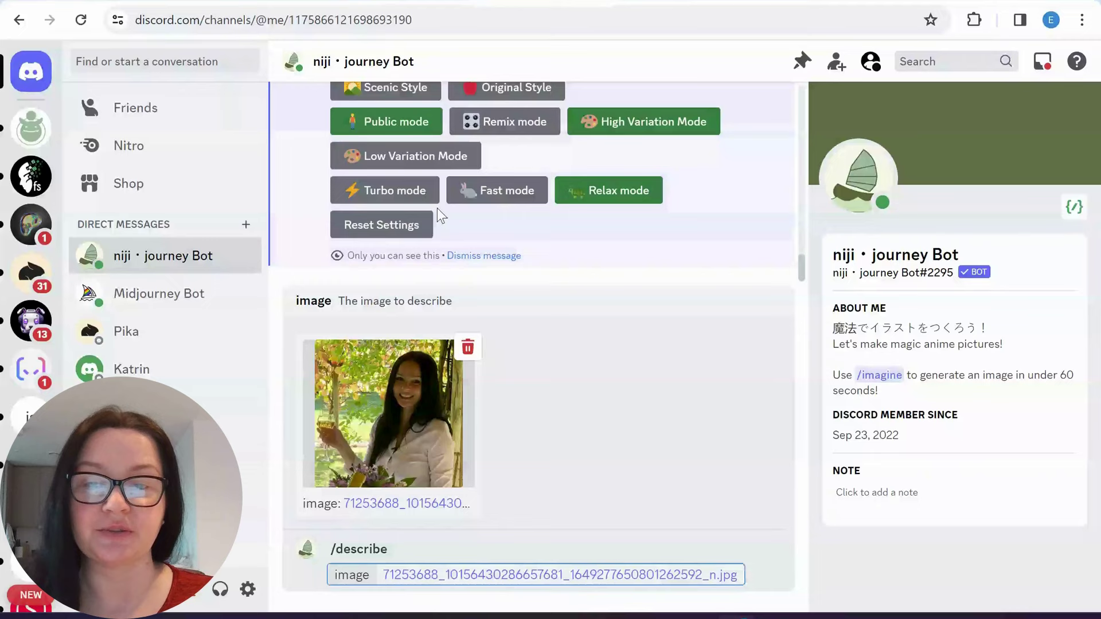
key("Return")
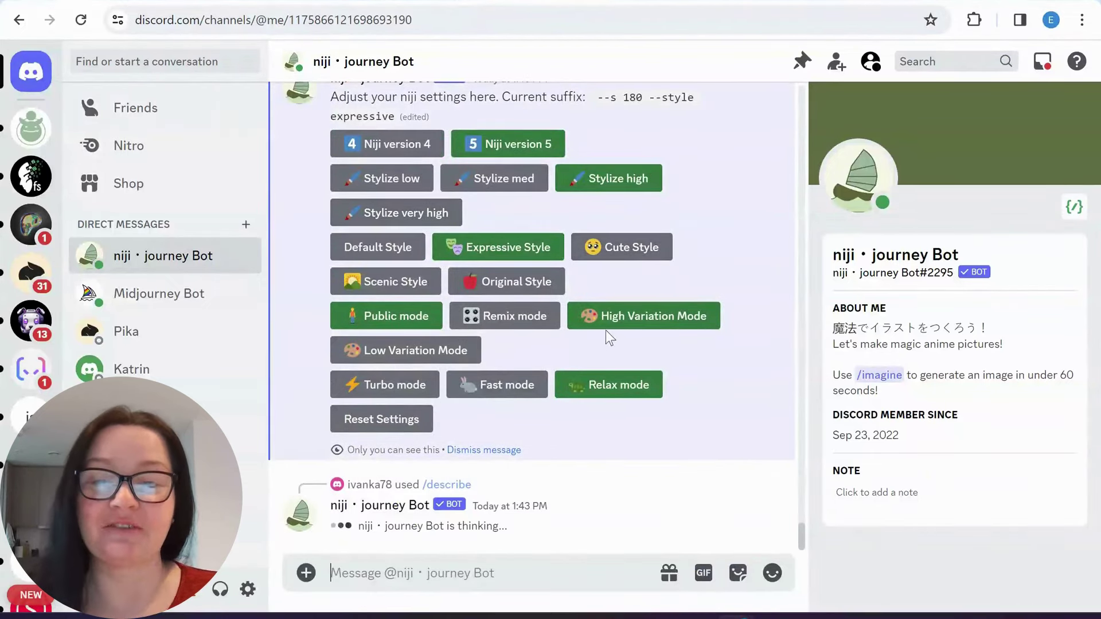
scroll(553, 315, "up", 15)
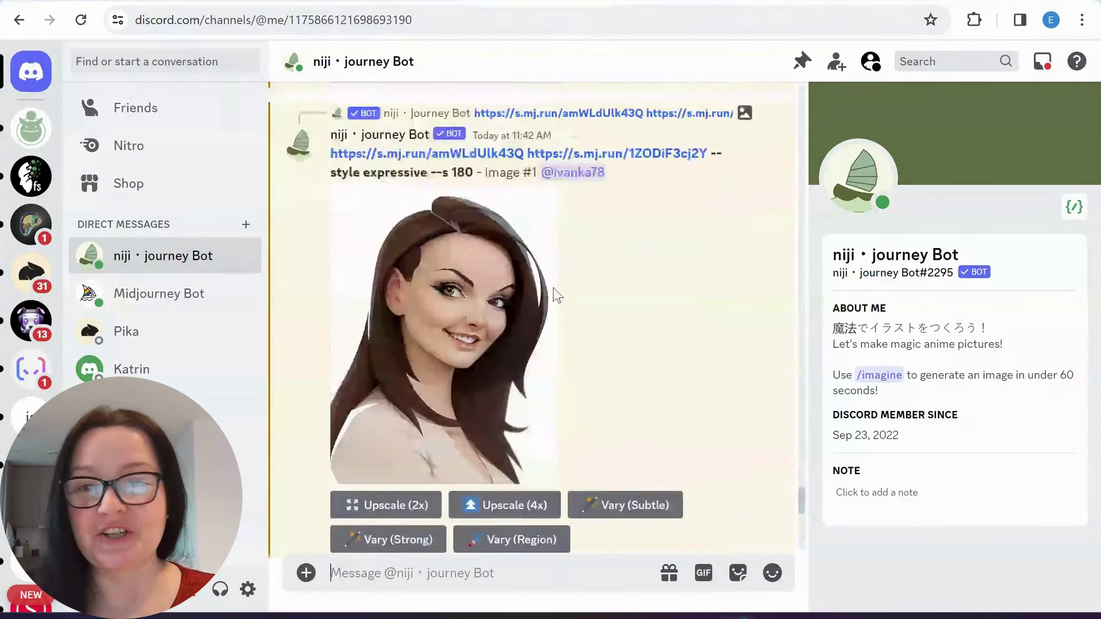
scroll(557, 295, "up", 15)
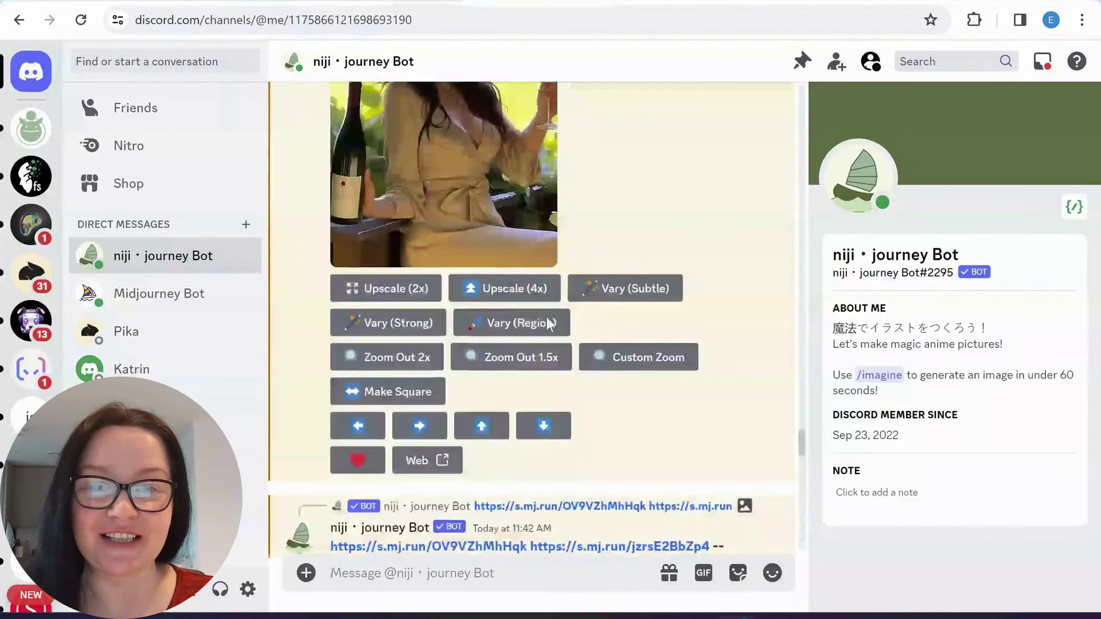
scroll(567, 330, "up", 15)
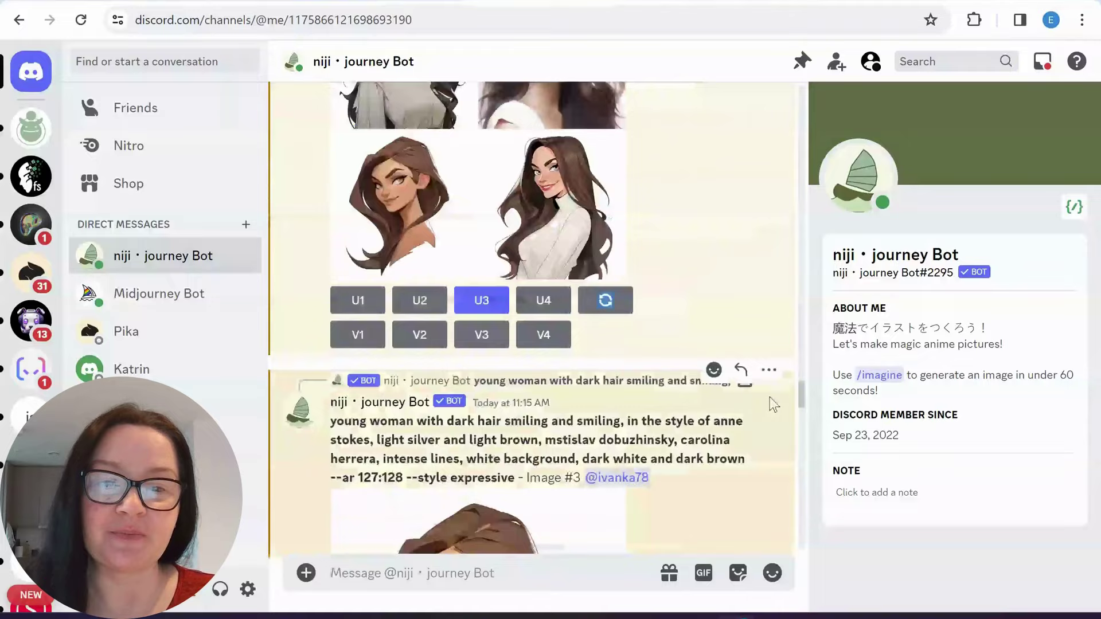
left_click_drag(800, 395, 807, 262)
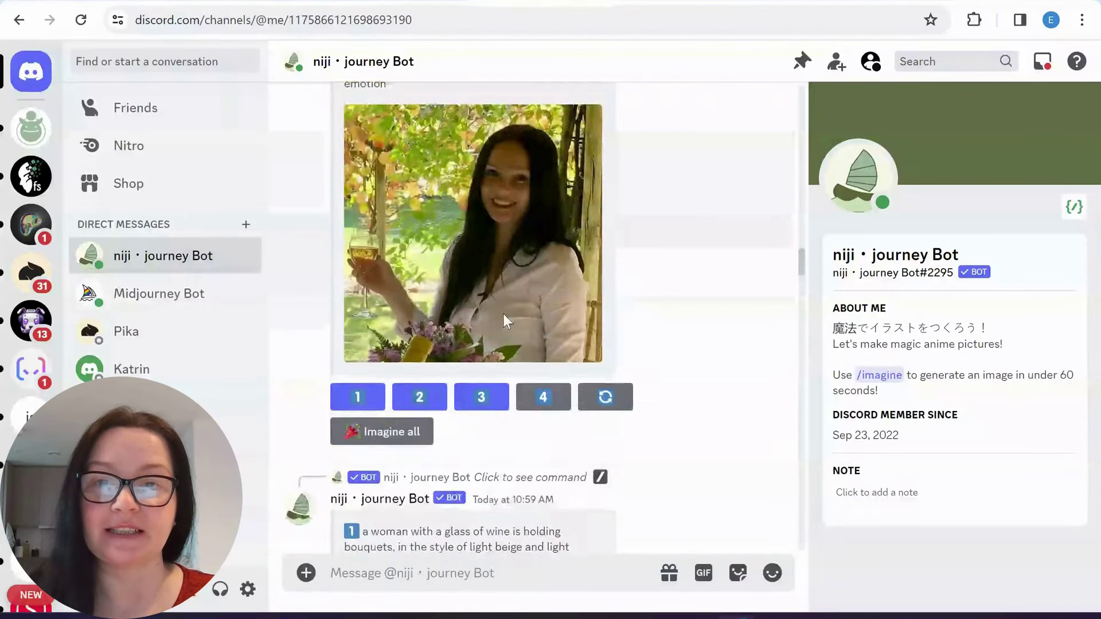
scroll(446, 304, "up", 6)
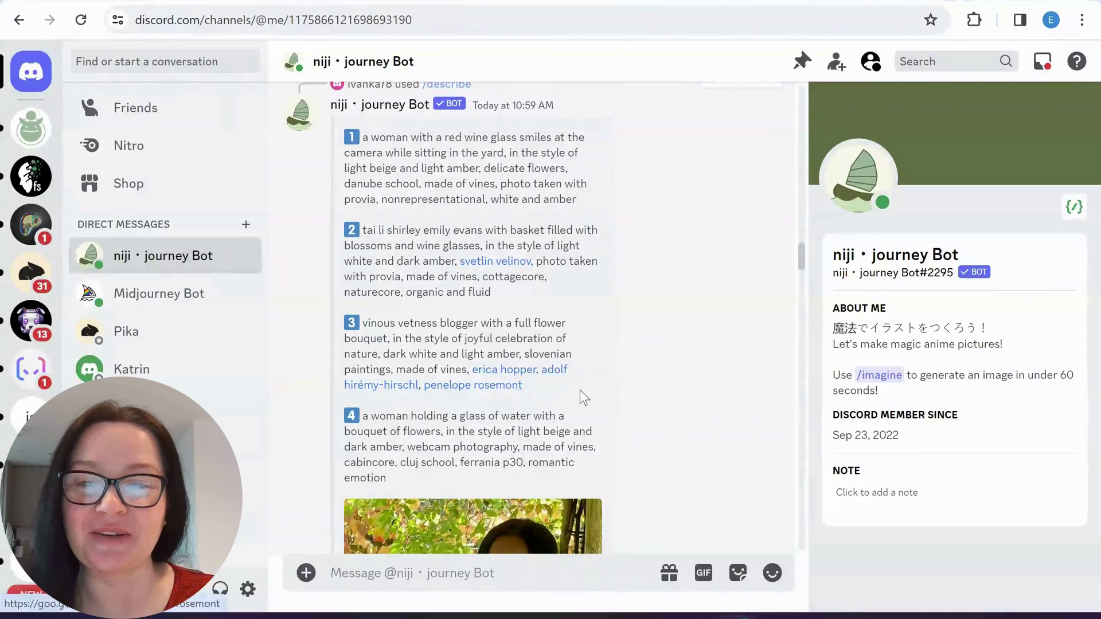
scroll(577, 391, "down", 3)
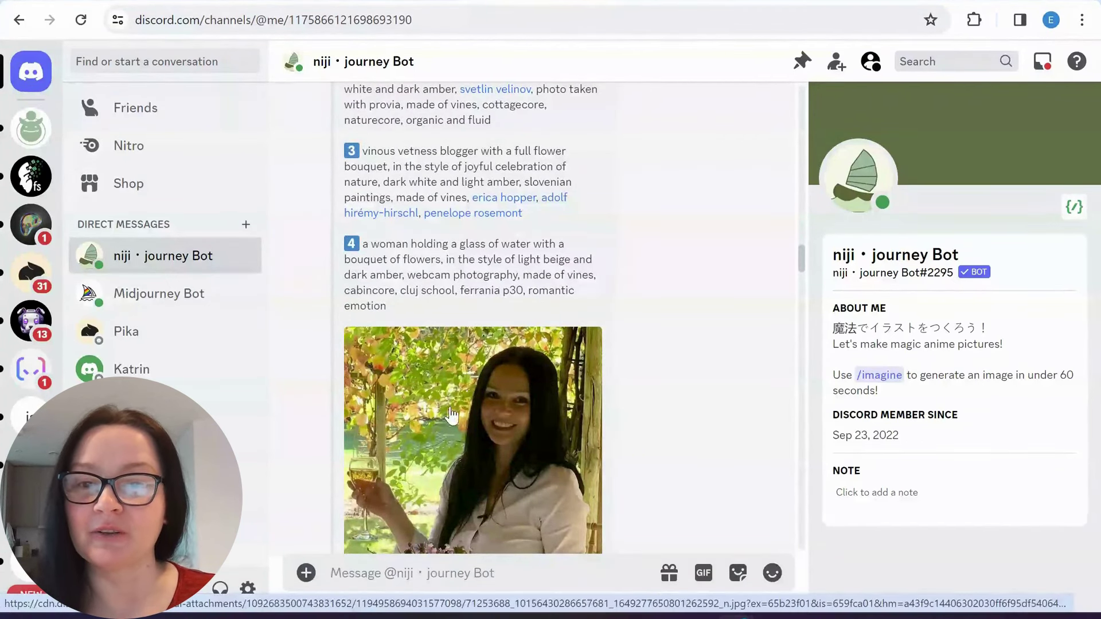
scroll(459, 402, "down", 4)
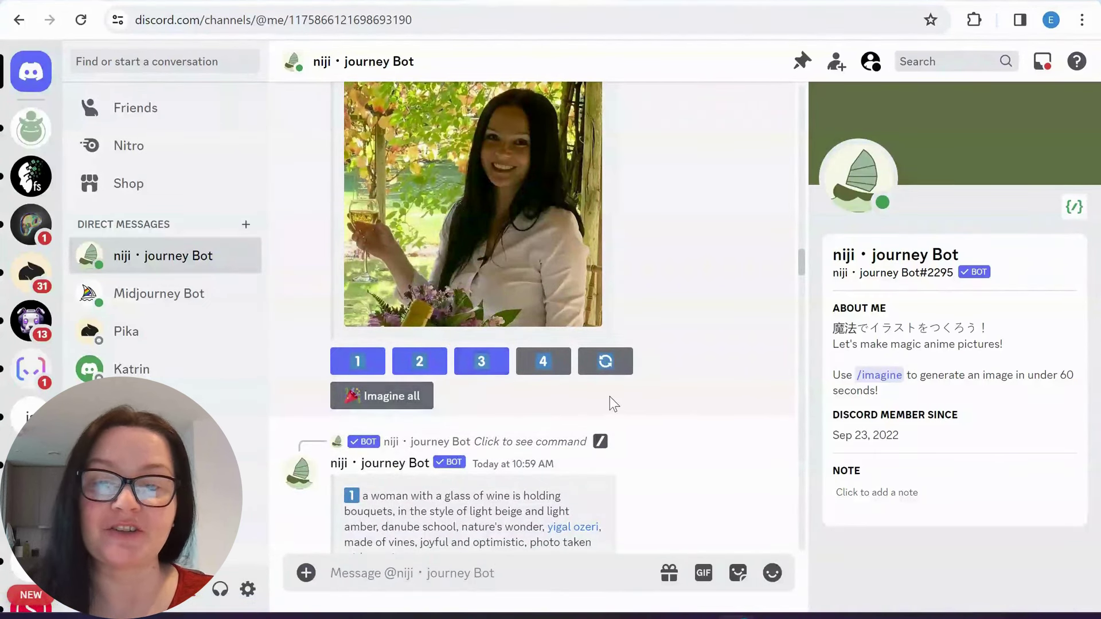
scroll(610, 400, "down", 10)
scroll(613, 406, "down", 10)
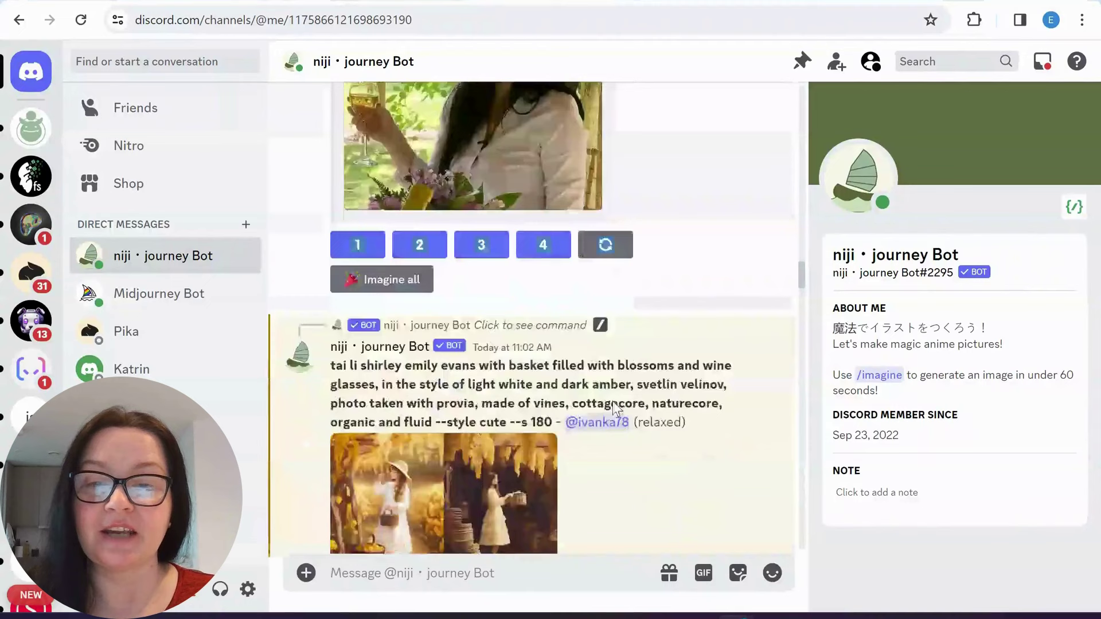
View the blossom basket and flower bouquet result grids full size, then return to chat.
left_click(365, 348)
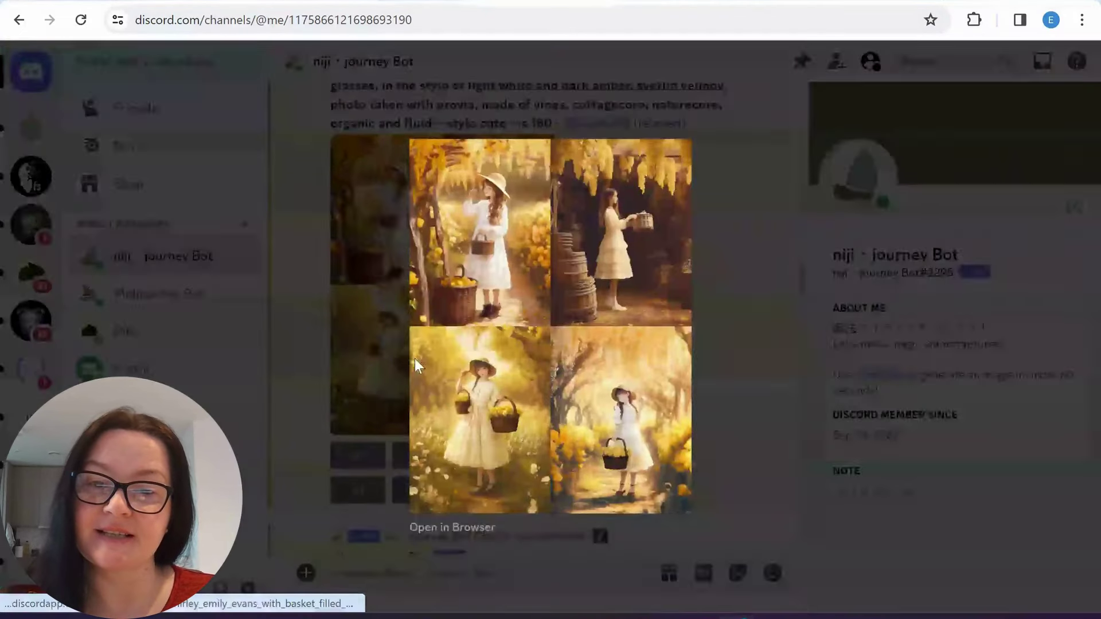
left_click(457, 525)
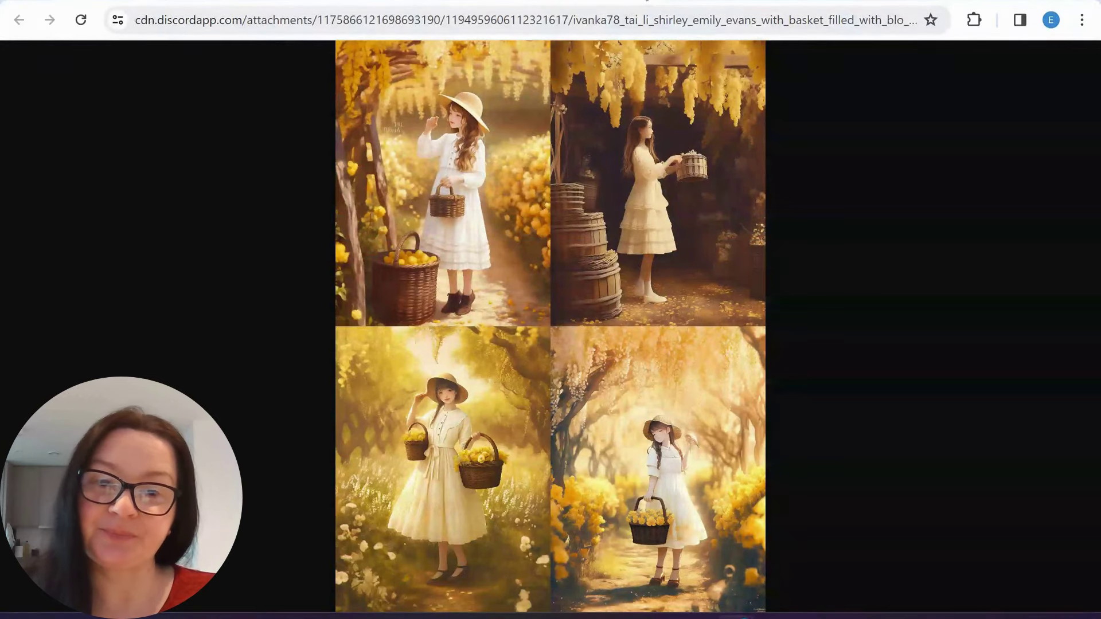
key("ctrl+w")
left_click(203, 255)
scroll(580, 424, "down", 8)
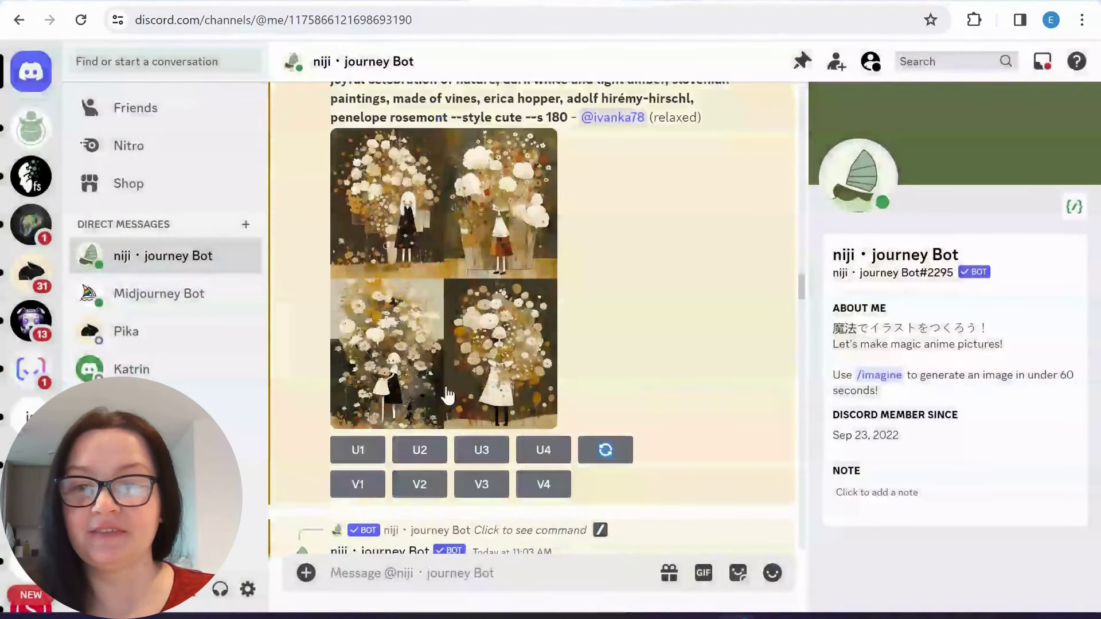
left_click(448, 394)
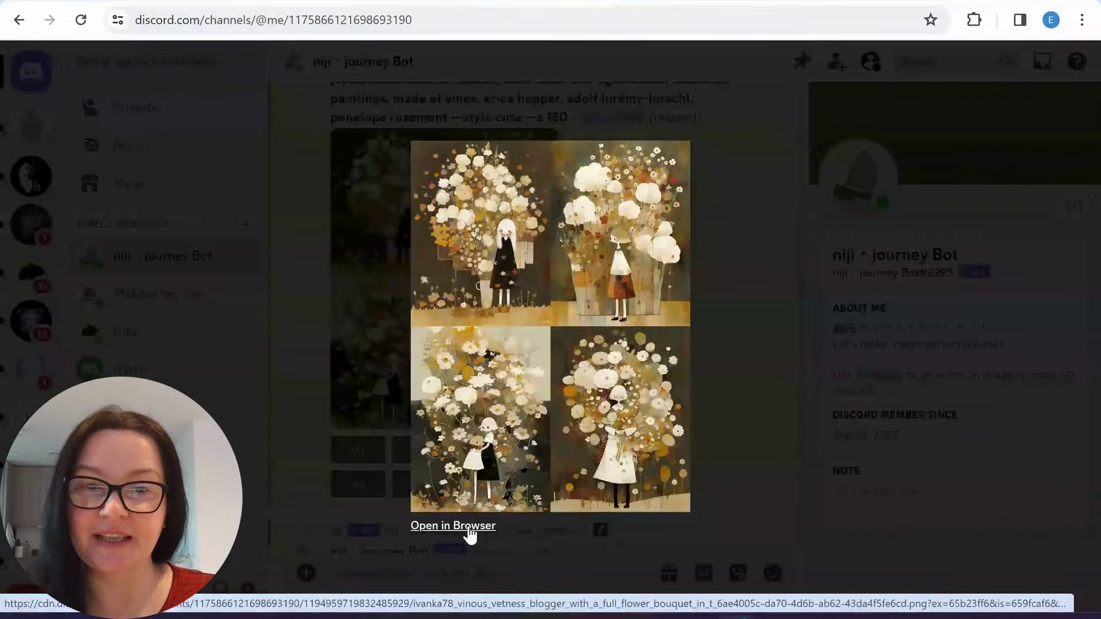
left_click(467, 526)
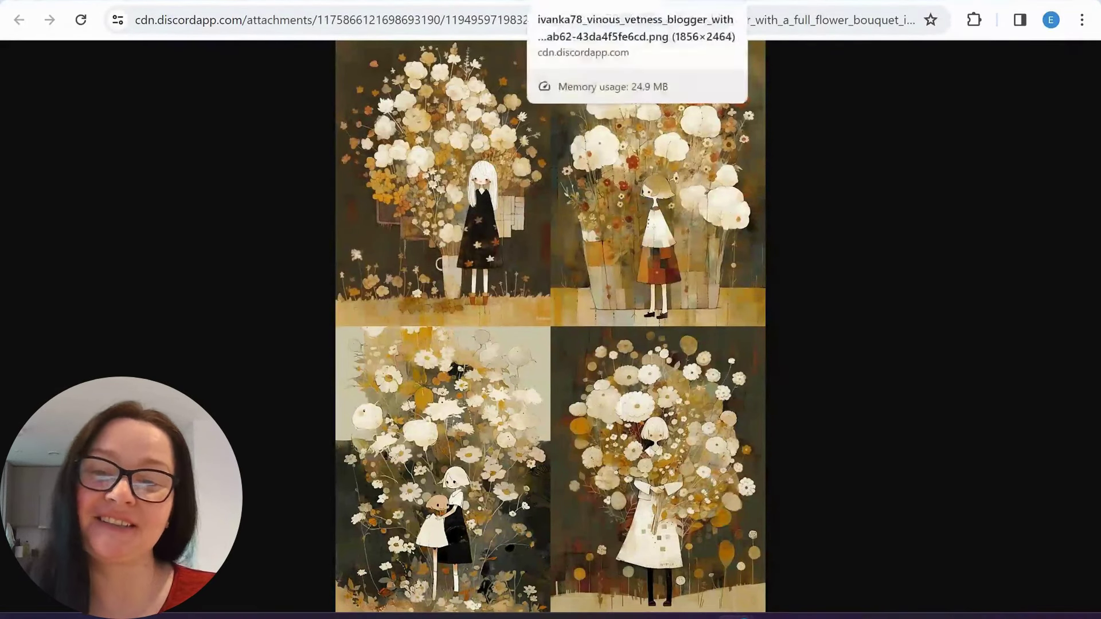
key("ctrl+w")
left_click(291, 238)
scroll(563, 339, "down", 9)
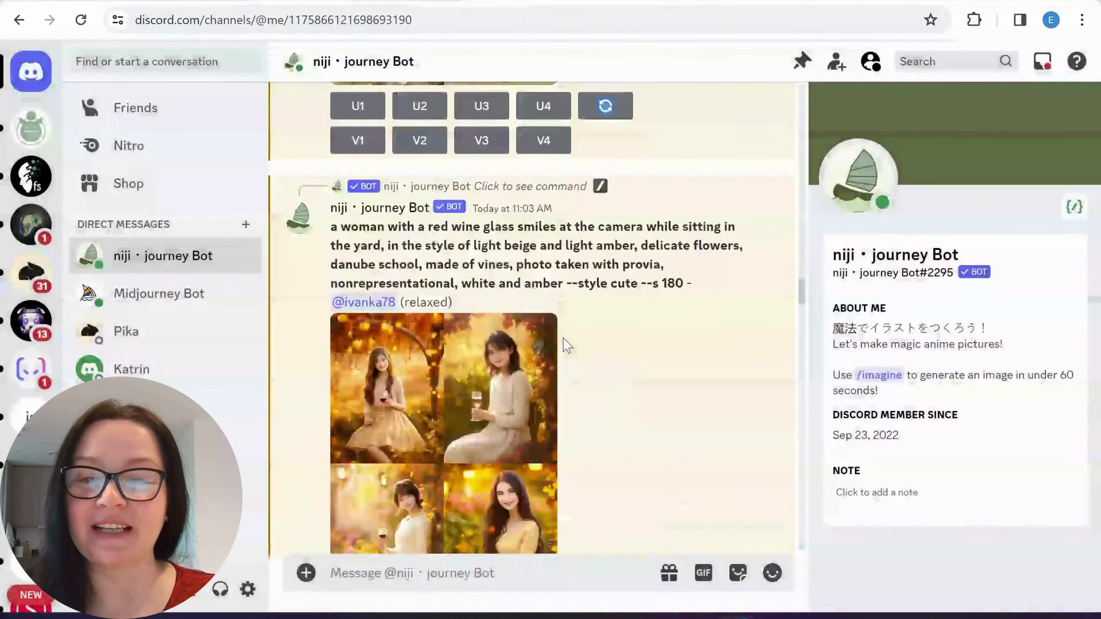
View the wine-glass portrait grid full size, then scroll back through the chat.
left_click(452, 344)
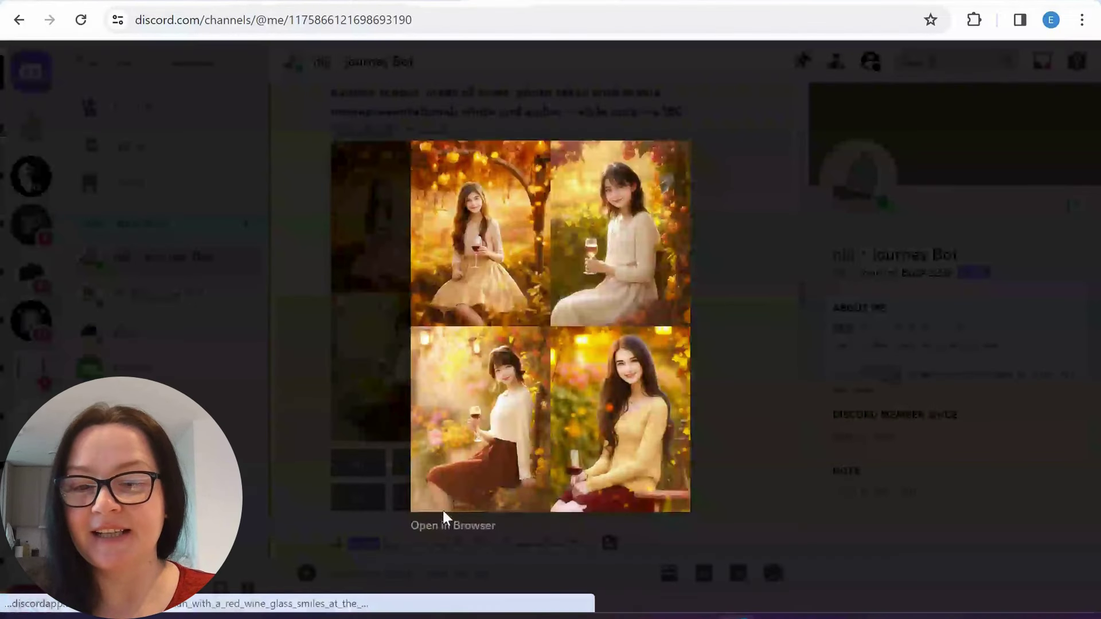
left_click(438, 525)
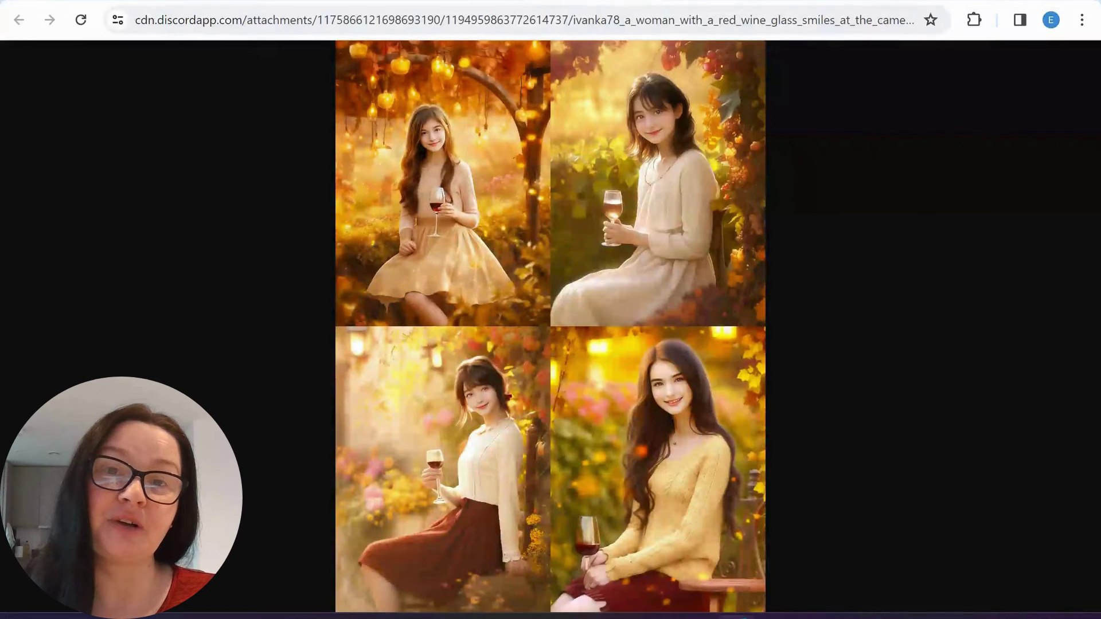
key("ctrl+w")
left_click(295, 310)
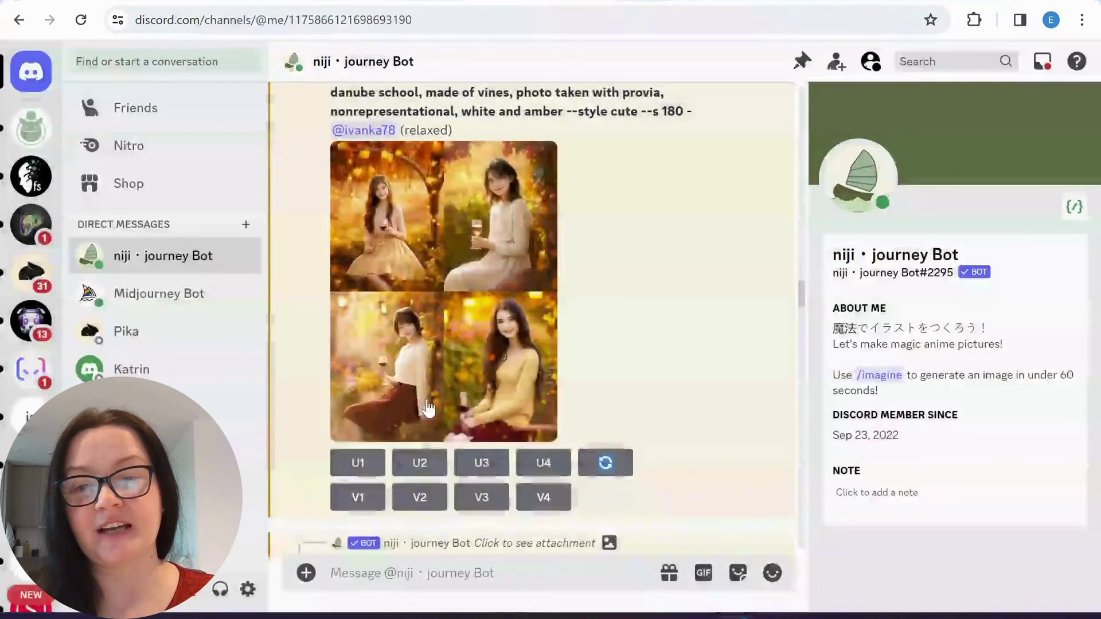
scroll(433, 397, "down", 10)
scroll(456, 384, "up", 3)
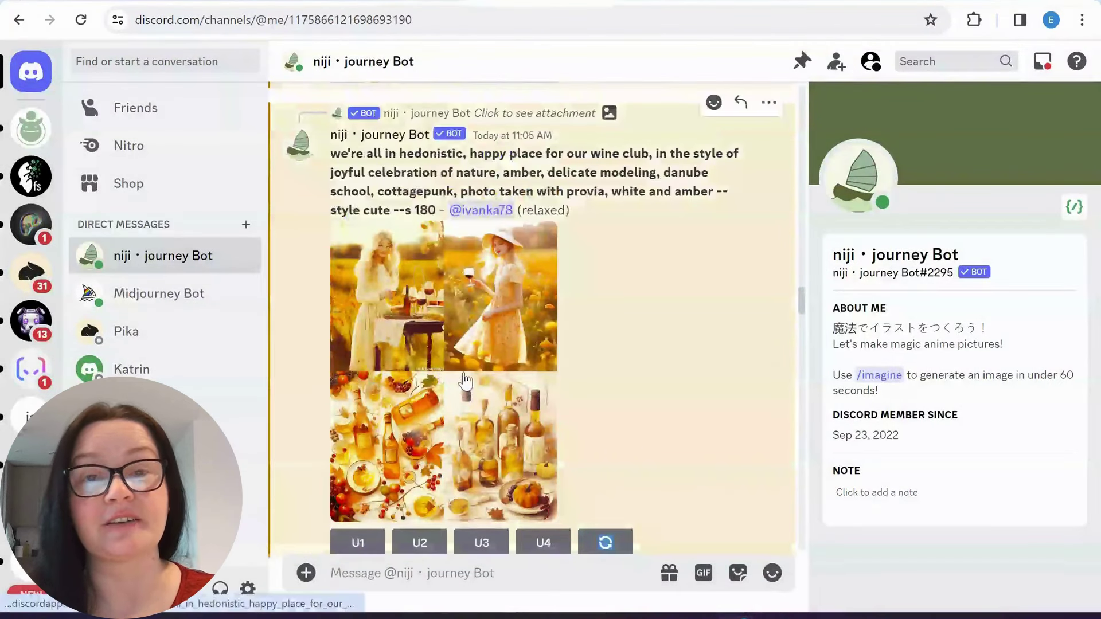
scroll(456, 371, "down", 10)
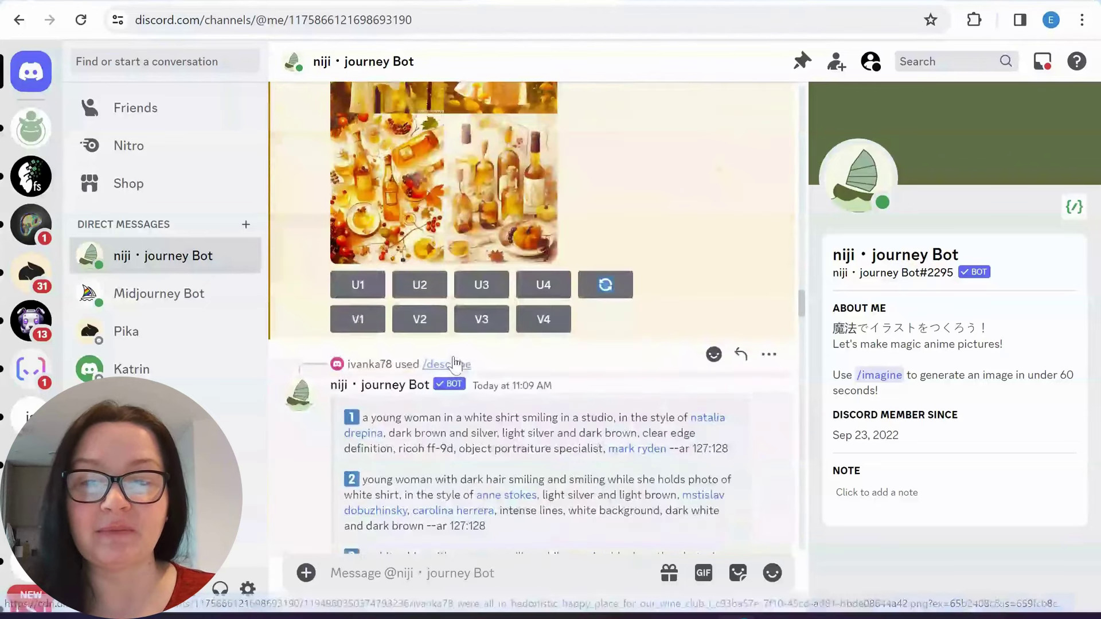
scroll(450, 364, "up", 10)
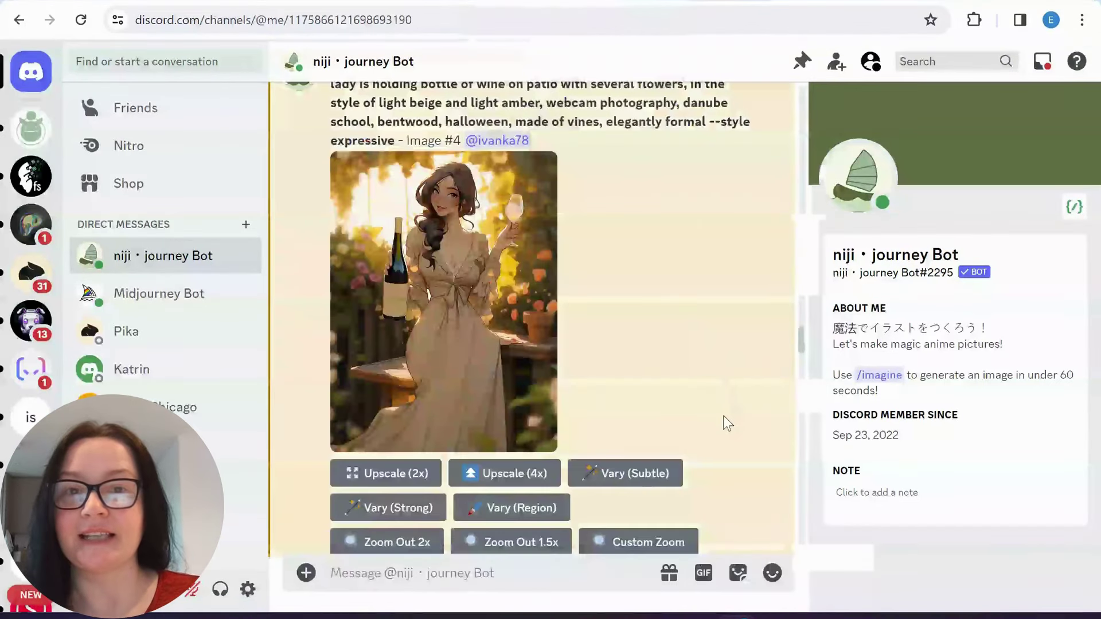
Send /describe with the white-background portrait selfie from Downloads attached.
left_click(376, 567)
type("/")
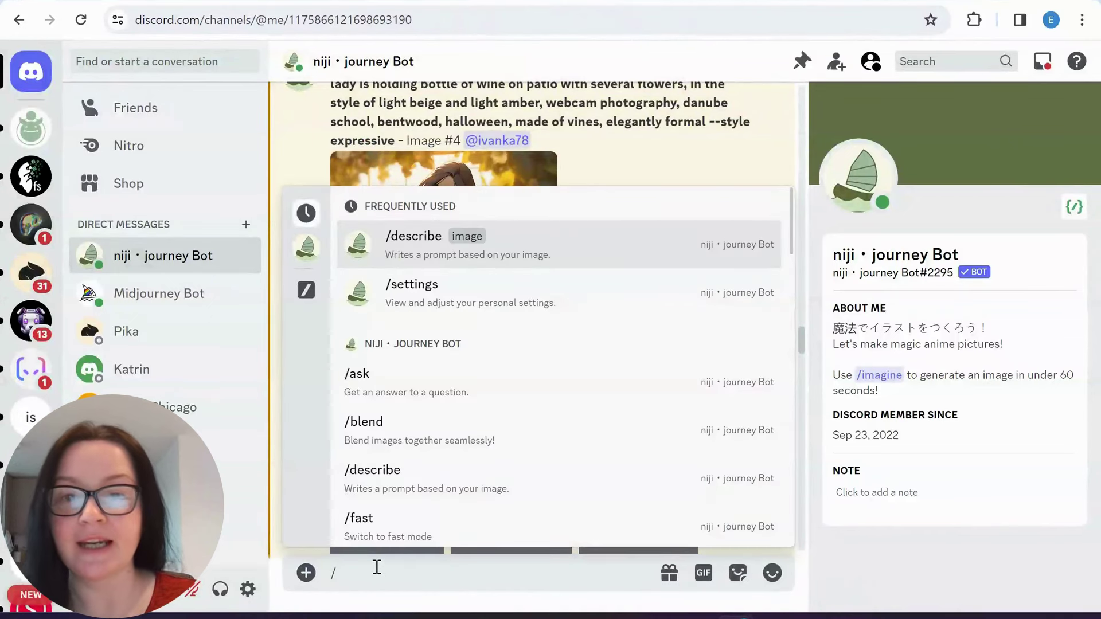
left_click(424, 256)
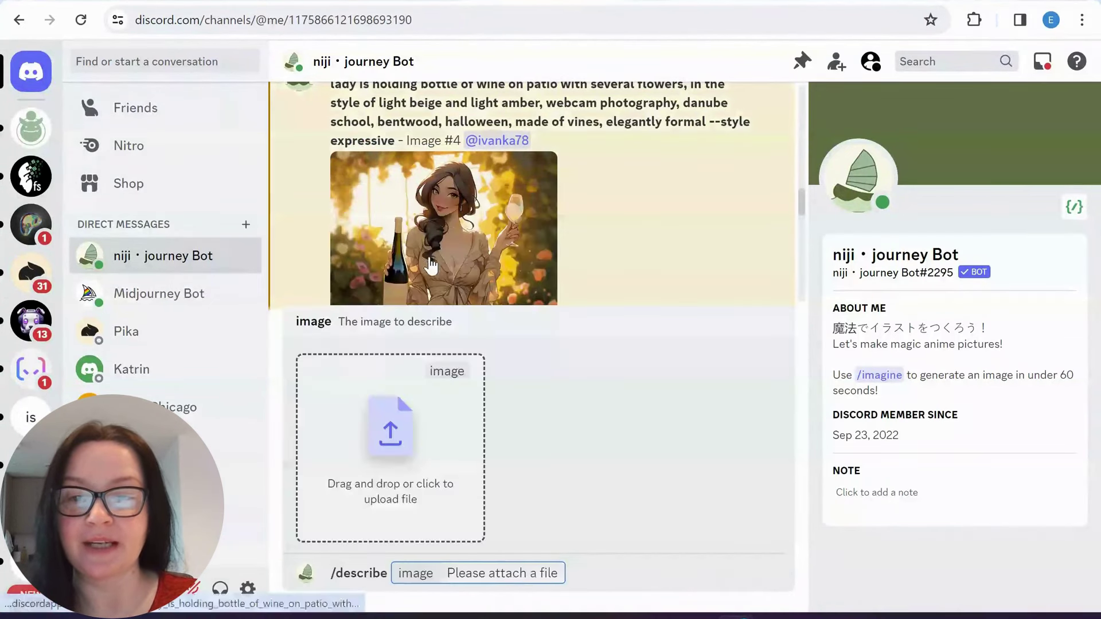
left_click(402, 452)
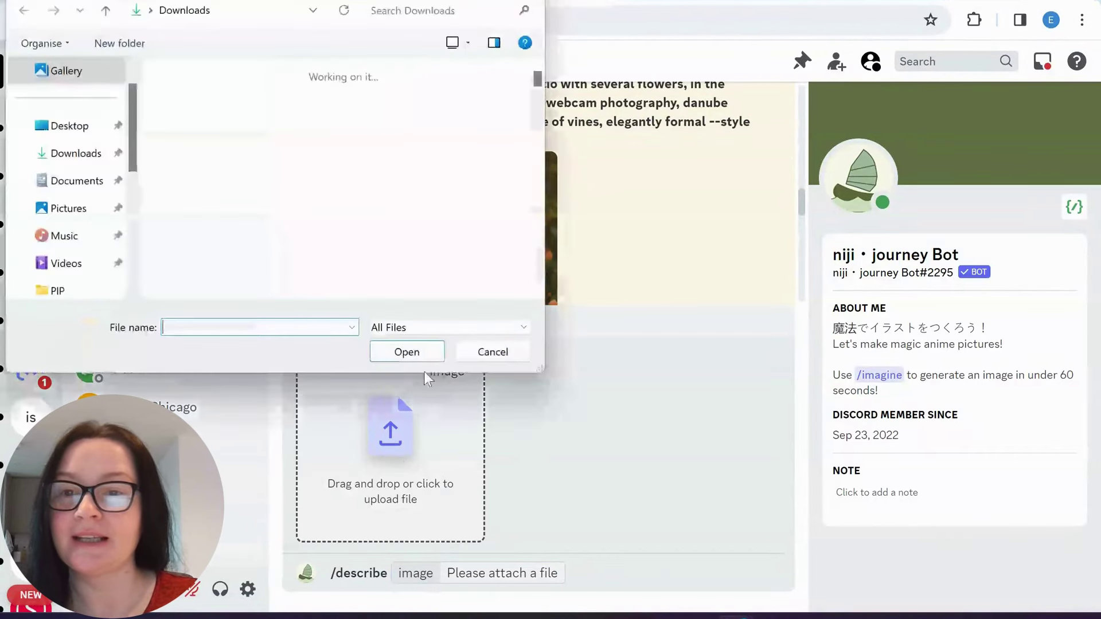
scroll(418, 275, "down", 5)
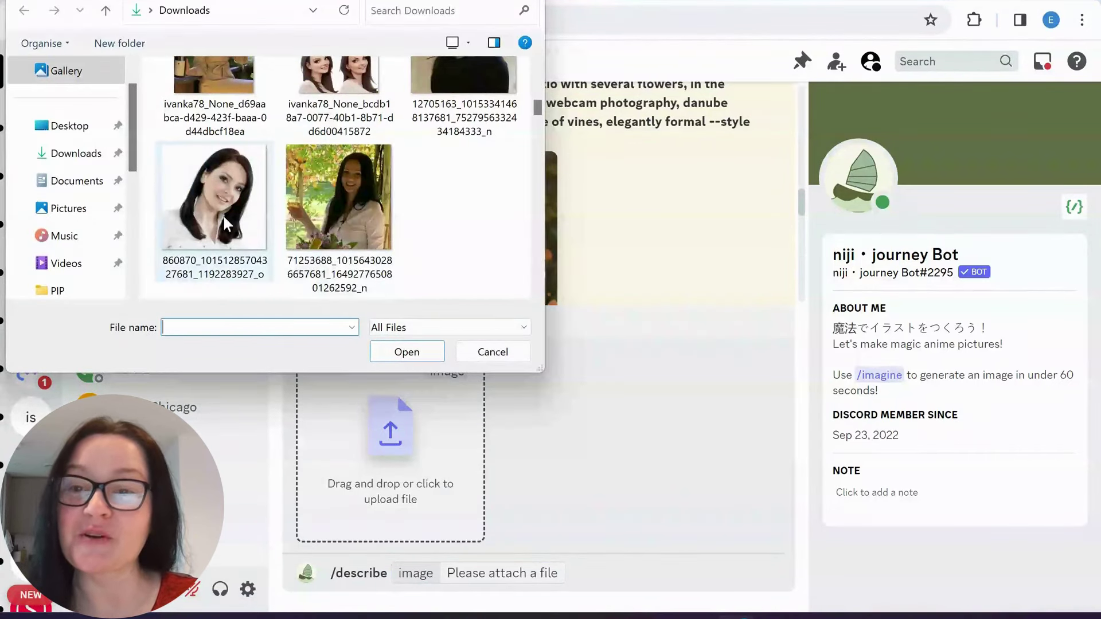
left_click(186, 215)
double_click(192, 191)
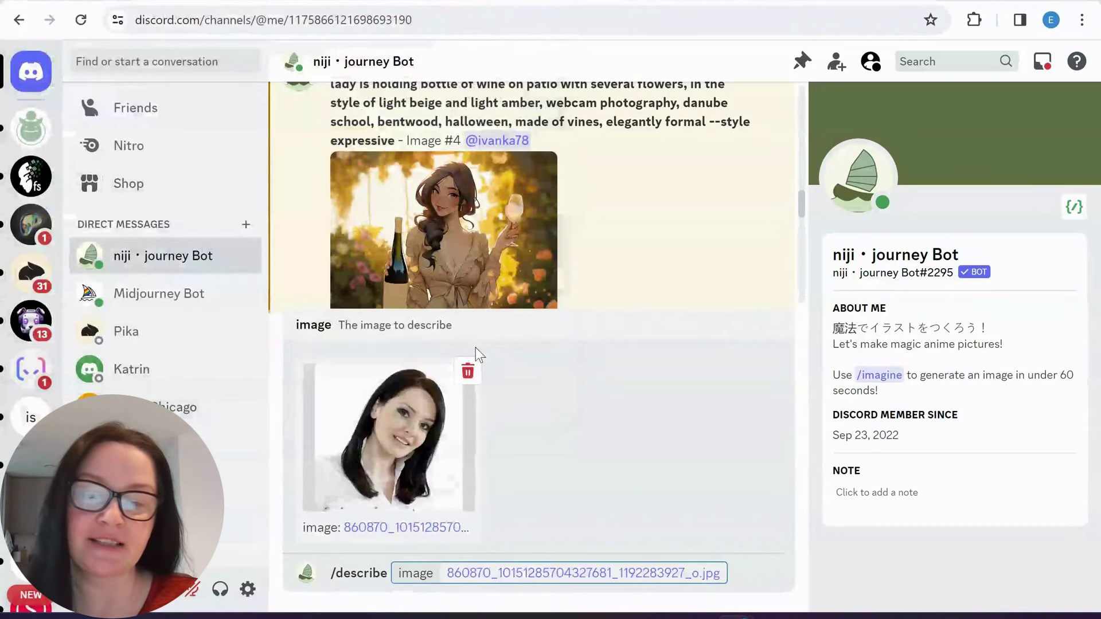
key("Return")
scroll(495, 390, "up", 5)
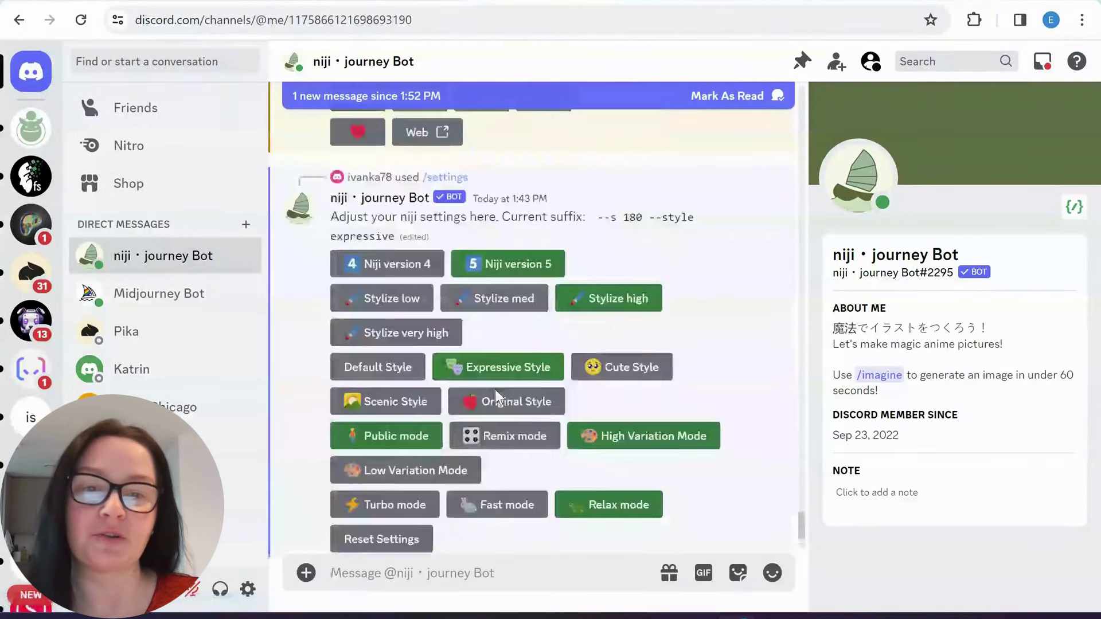
scroll(494, 390, "up", 10)
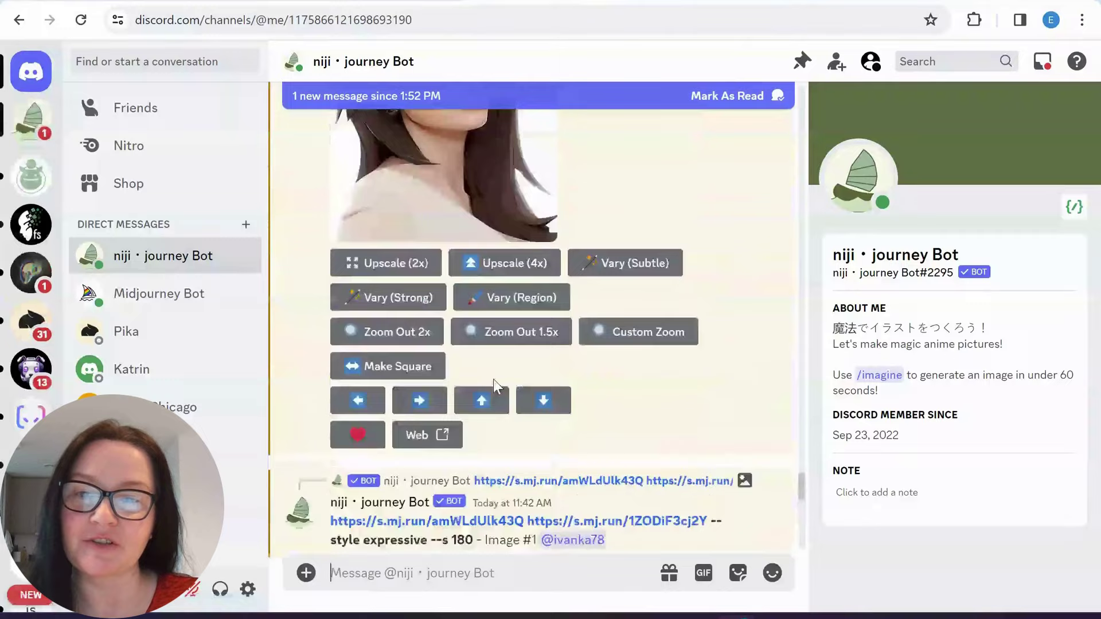
scroll(494, 381, "down", 10)
scroll(510, 387, "up", 5)
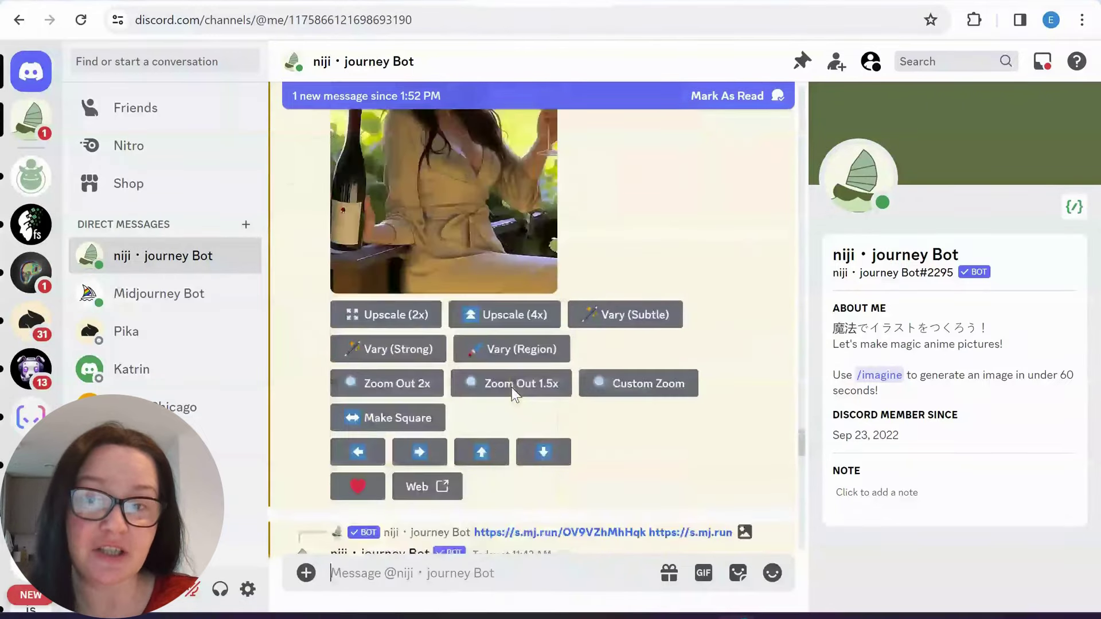
scroll(511, 387, "down", 10)
scroll(584, 398, "up", 8)
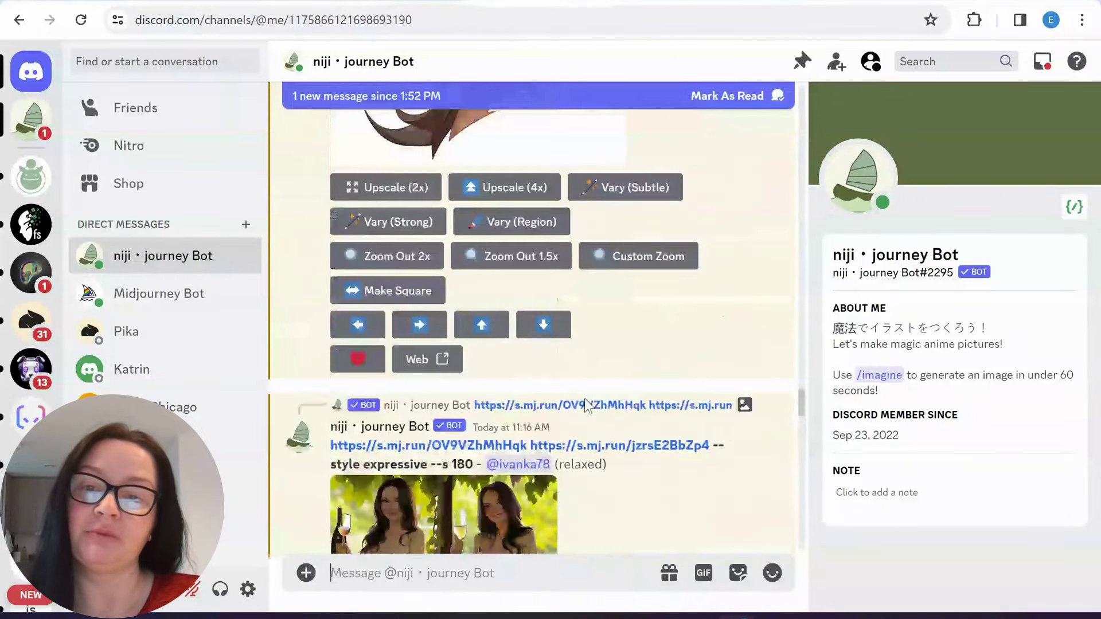
scroll(583, 384, "down", 10)
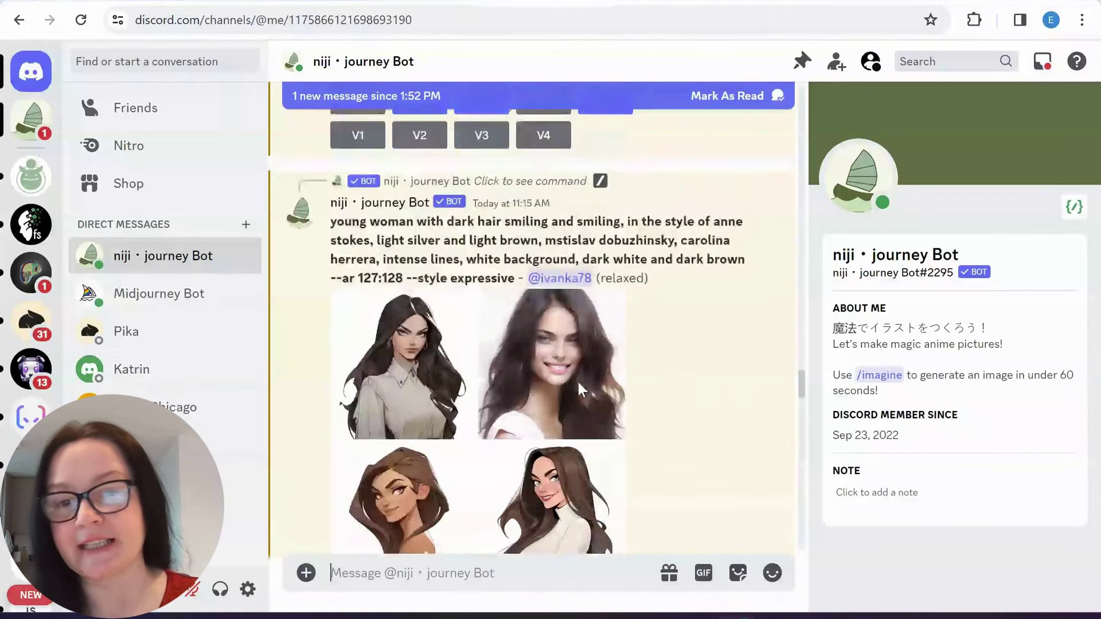
scroll(577, 379, "up", 15)
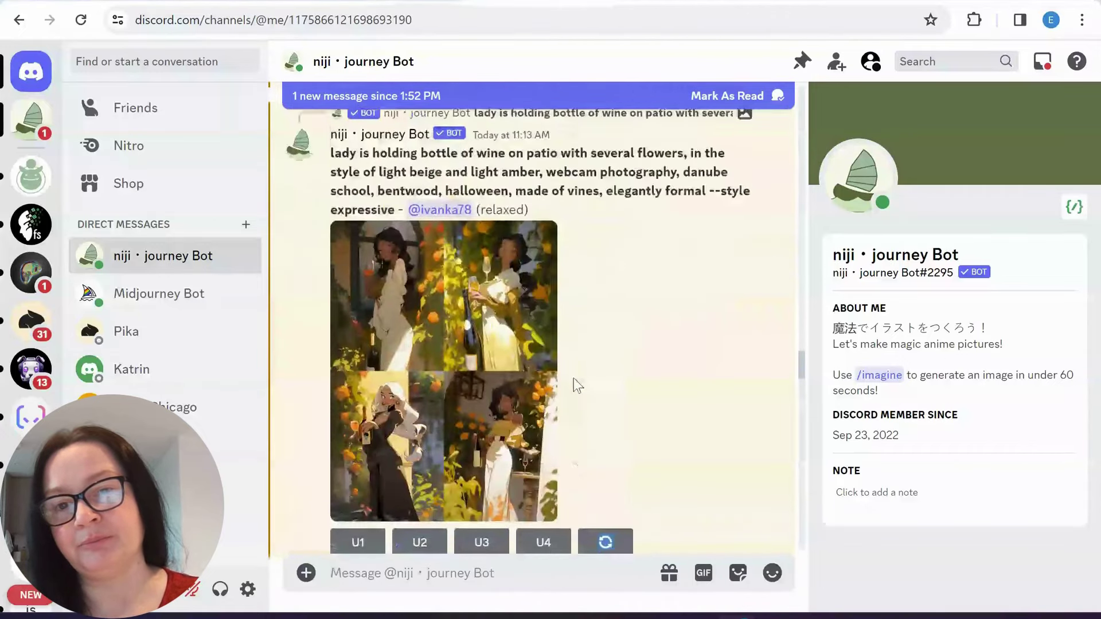
scroll(576, 380, "down", 15)
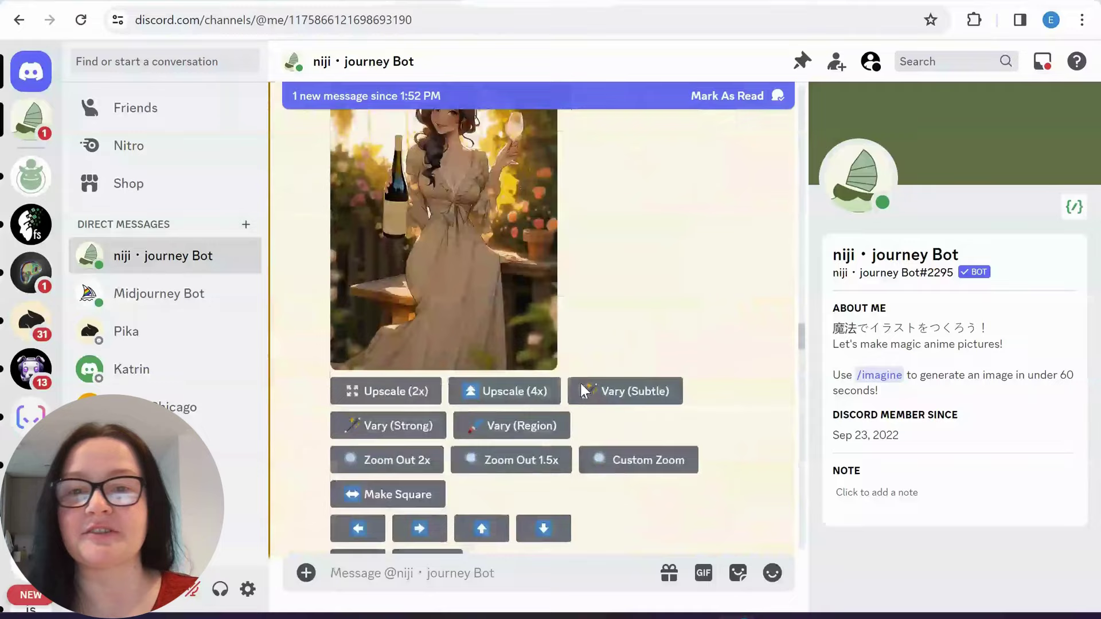
scroll(581, 384, "down", 15)
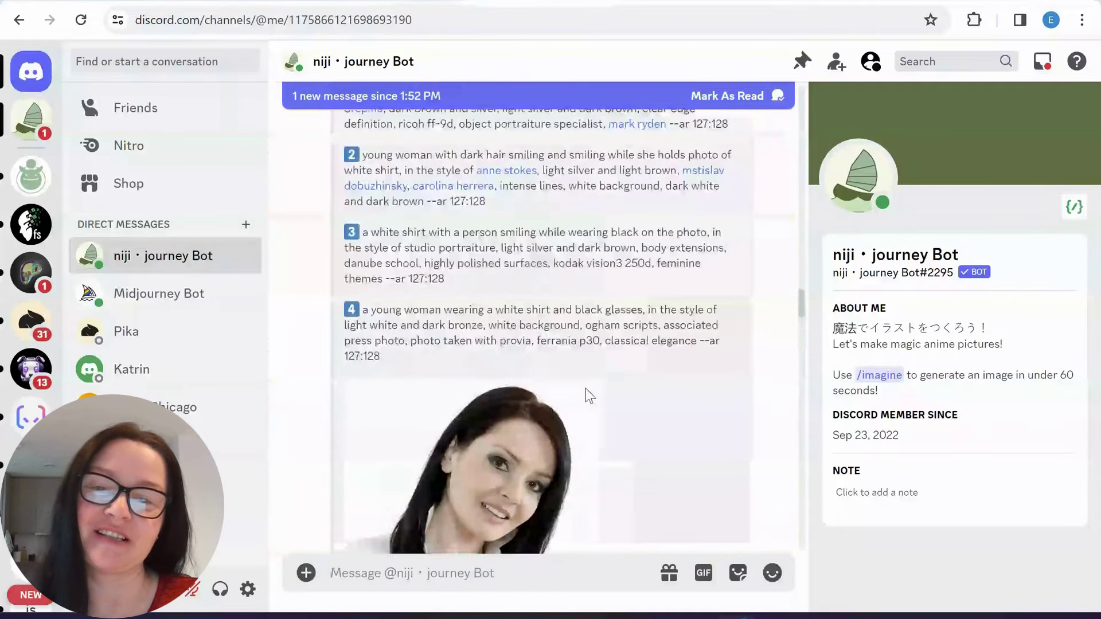
scroll(586, 388, "down", 3)
scroll(563, 338, "up", 7)
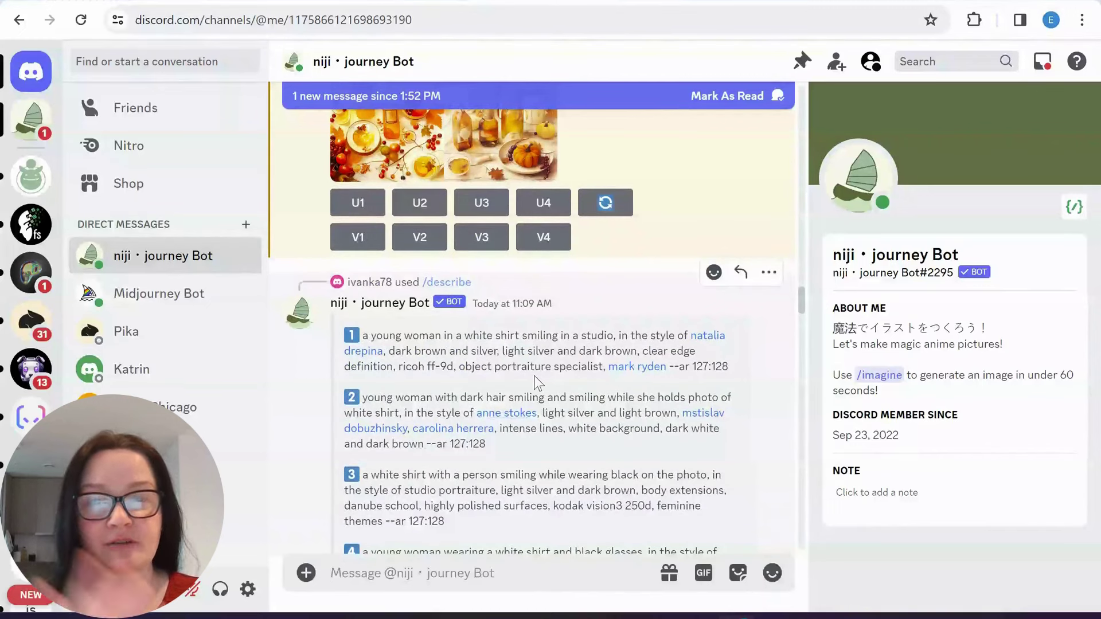
scroll(513, 365, "down", 10)
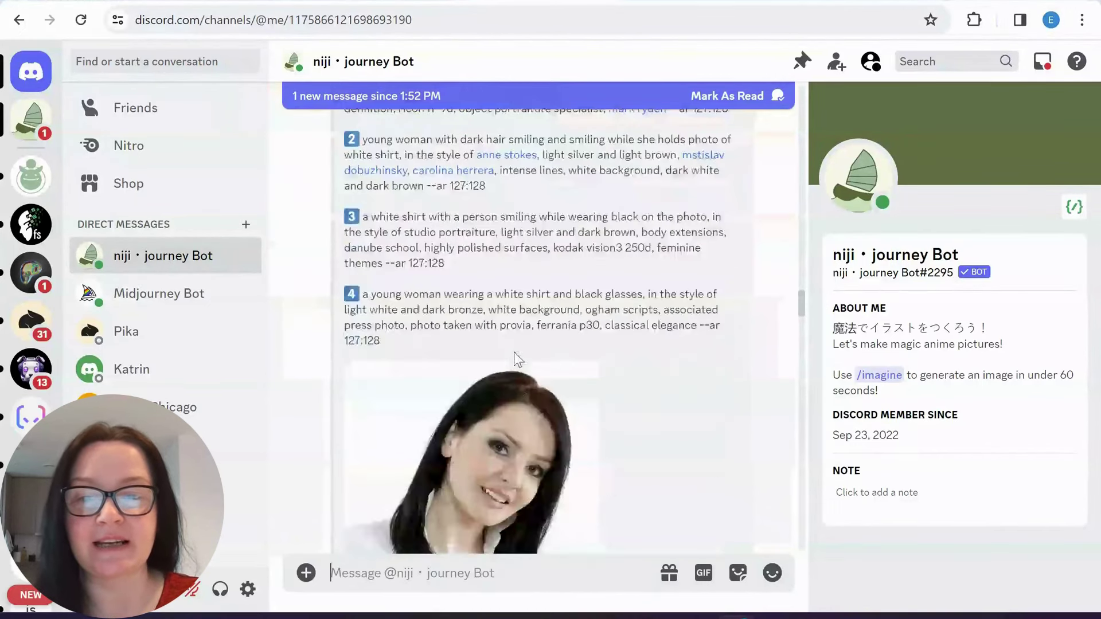
scroll(545, 359, "down", 15)
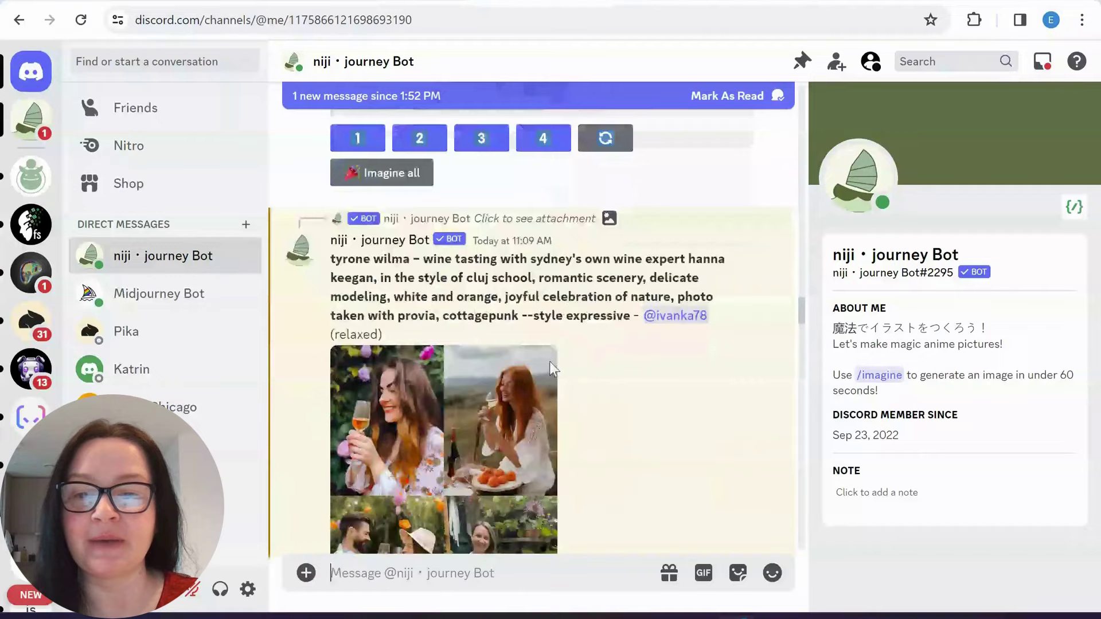
scroll(542, 359, "down", 10)
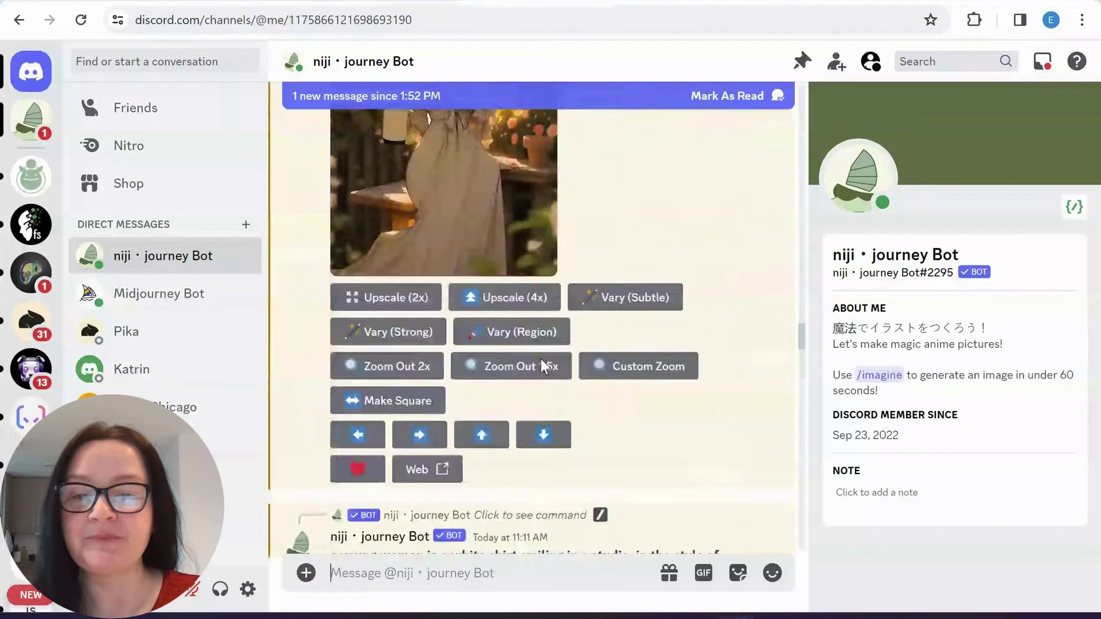
View the white-shirt portrait grid and the next result grid full size in the browser.
left_click(408, 365)
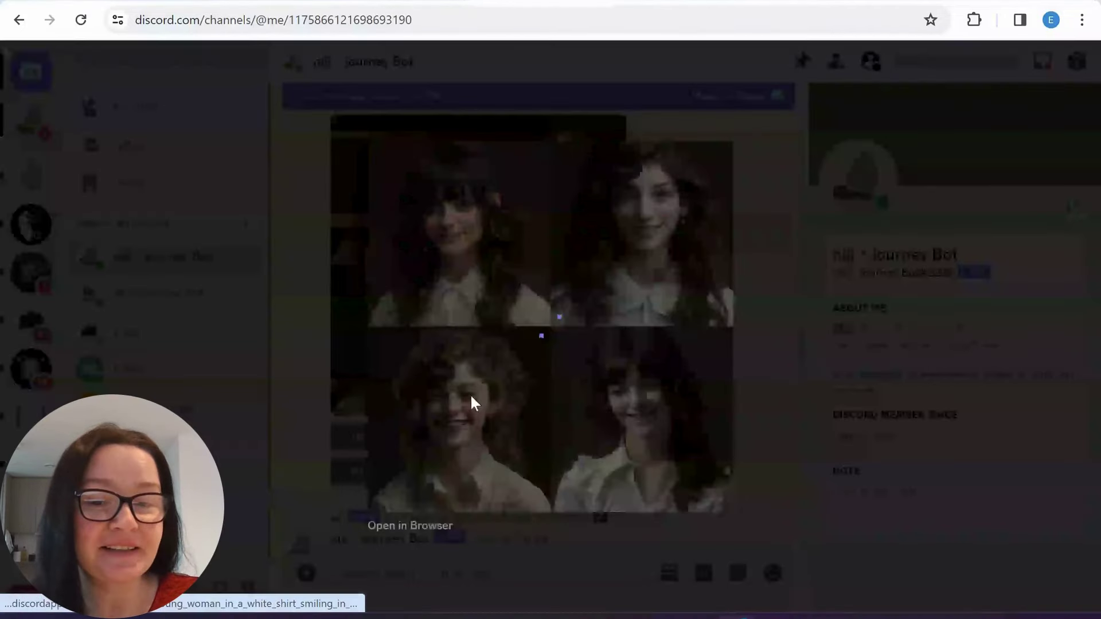
left_click(423, 527)
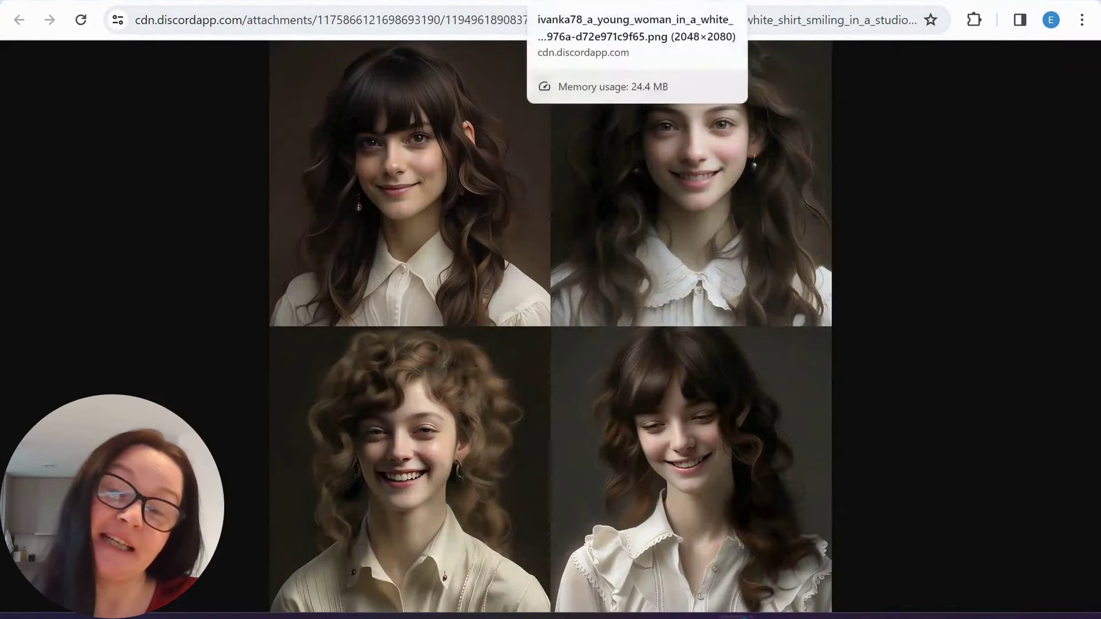
key("ctrl+w")
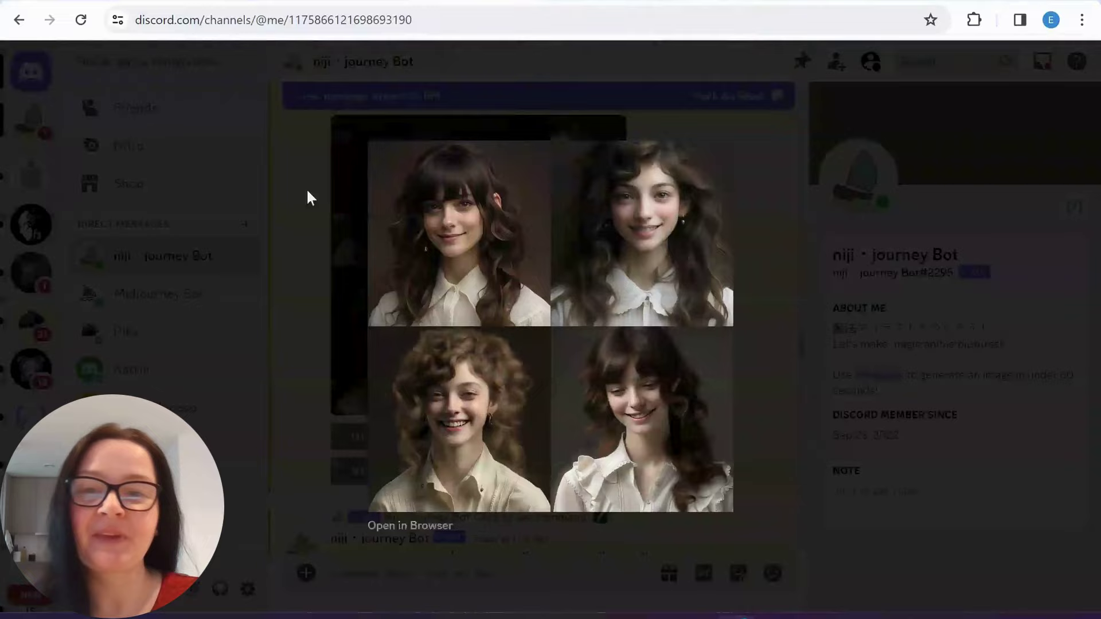
left_click(215, 295)
scroll(493, 375, "down", 5)
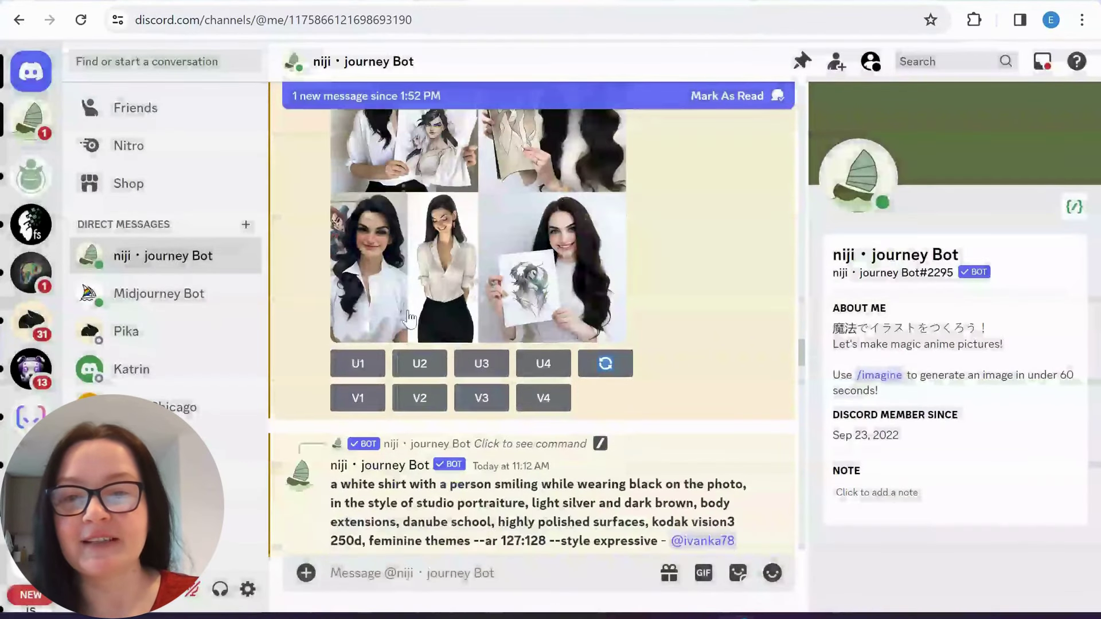
left_click(399, 268)
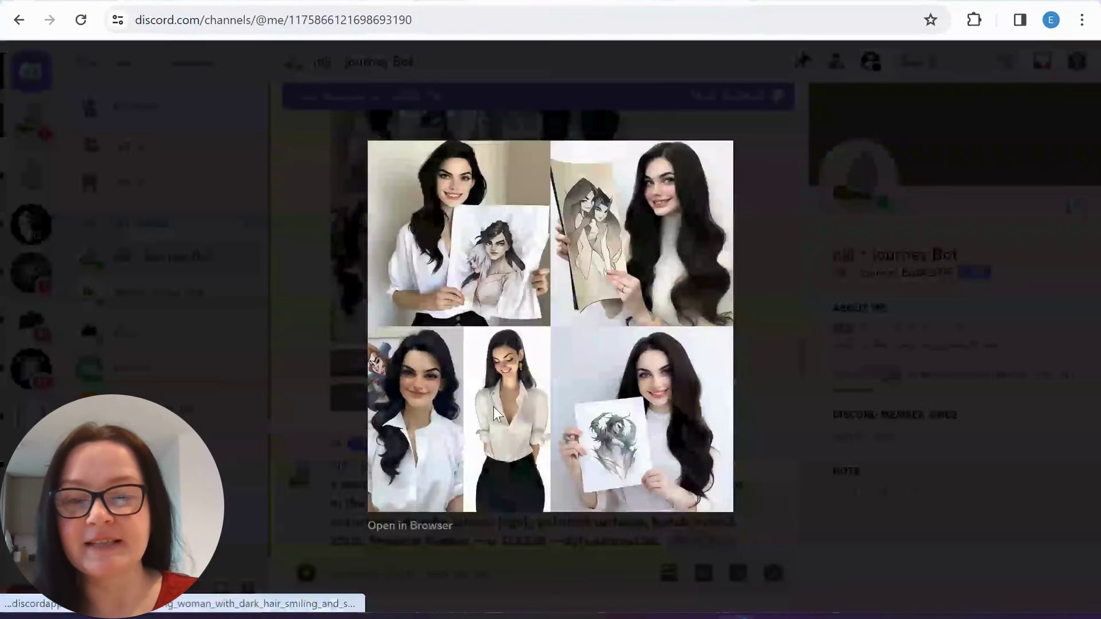
left_click(413, 524)
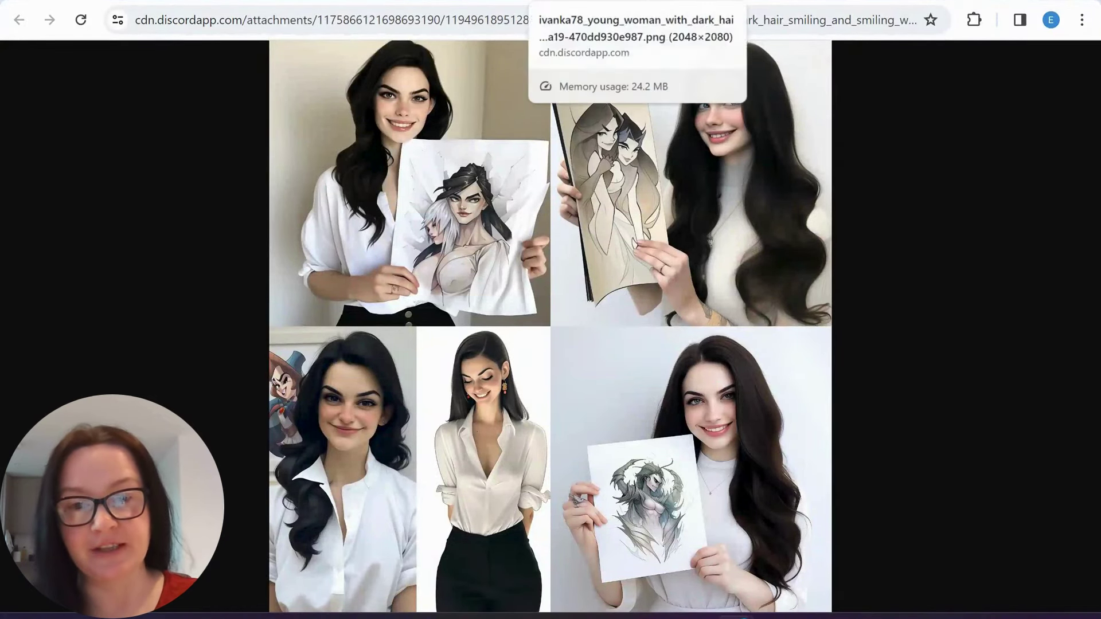
left_click(424, 2)
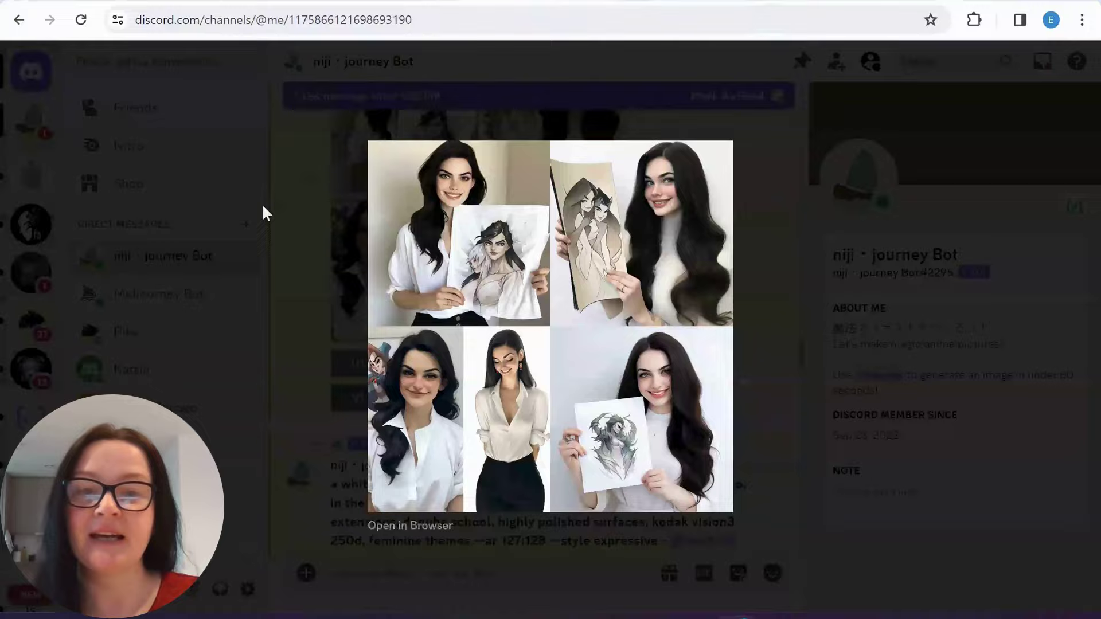
left_click(262, 205)
scroll(628, 385, "up", 5)
scroll(628, 386, "down", 1)
View the smiling-women-in-shirts and women-wearing-glasses grids full size, then return to chat.
left_click(400, 282)
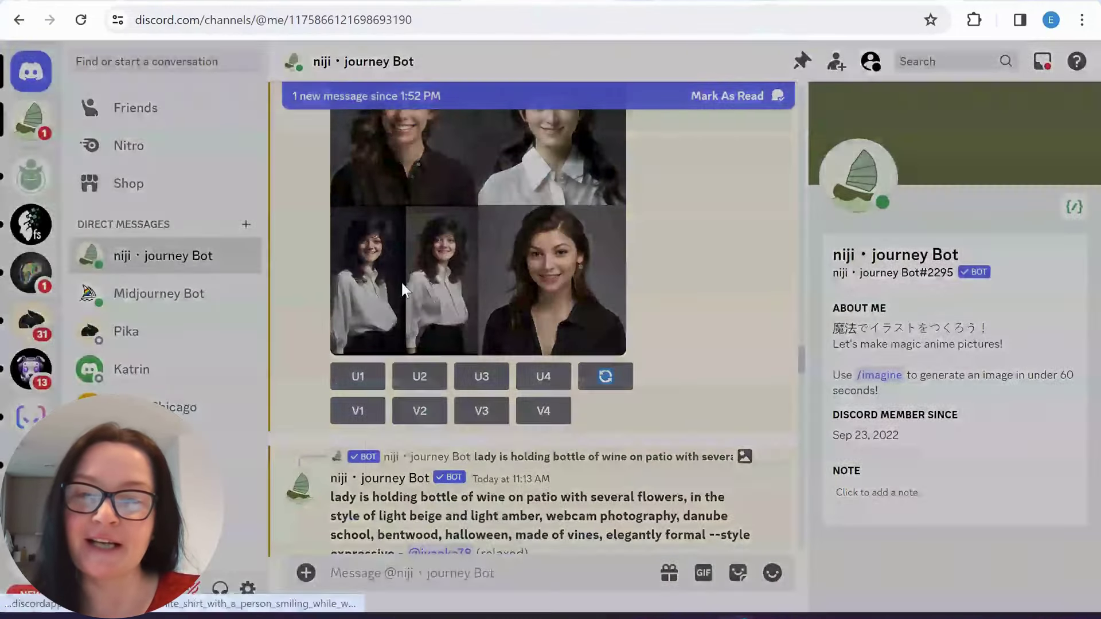
left_click(422, 526)
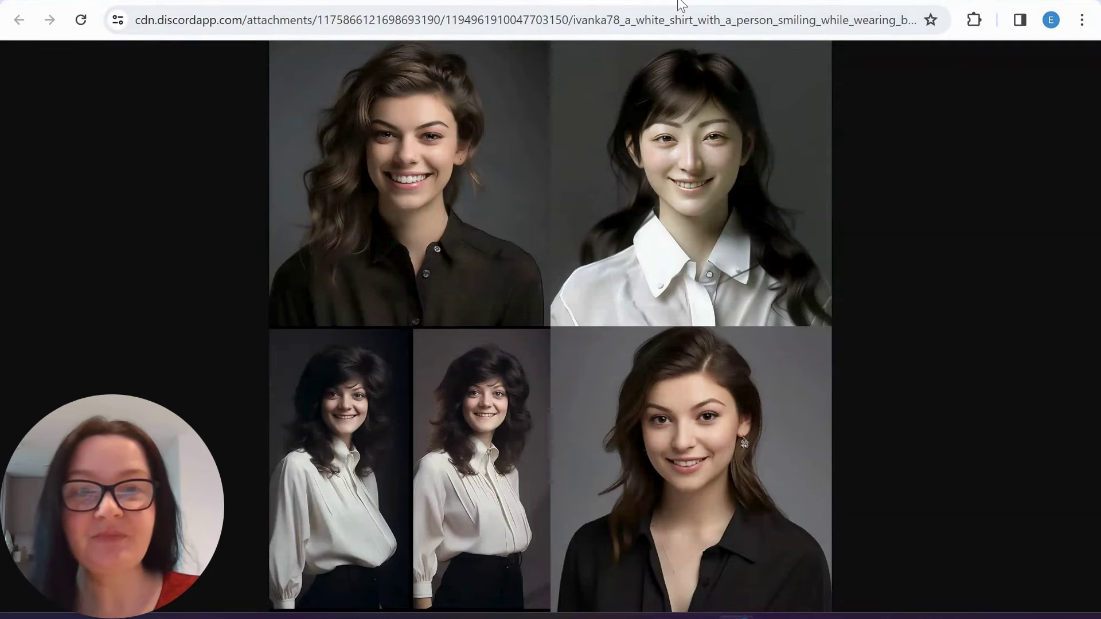
key("ctrl+w")
left_click(267, 304)
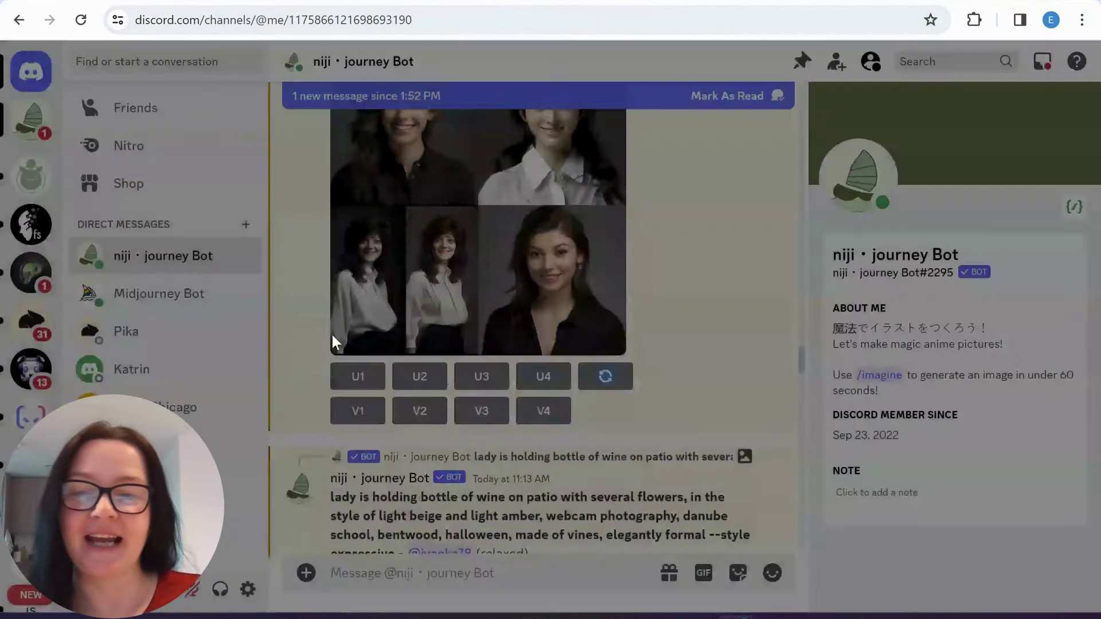
scroll(344, 344, "down", 10)
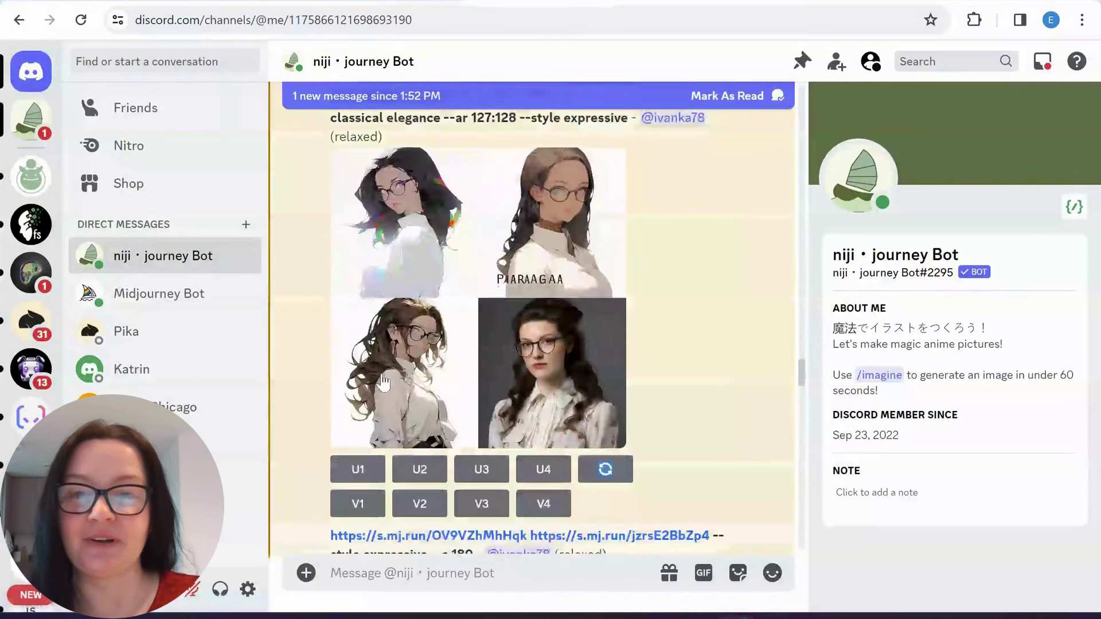
scroll(412, 385, "up", 5)
scroll(412, 387, "down", 5)
left_click(411, 387)
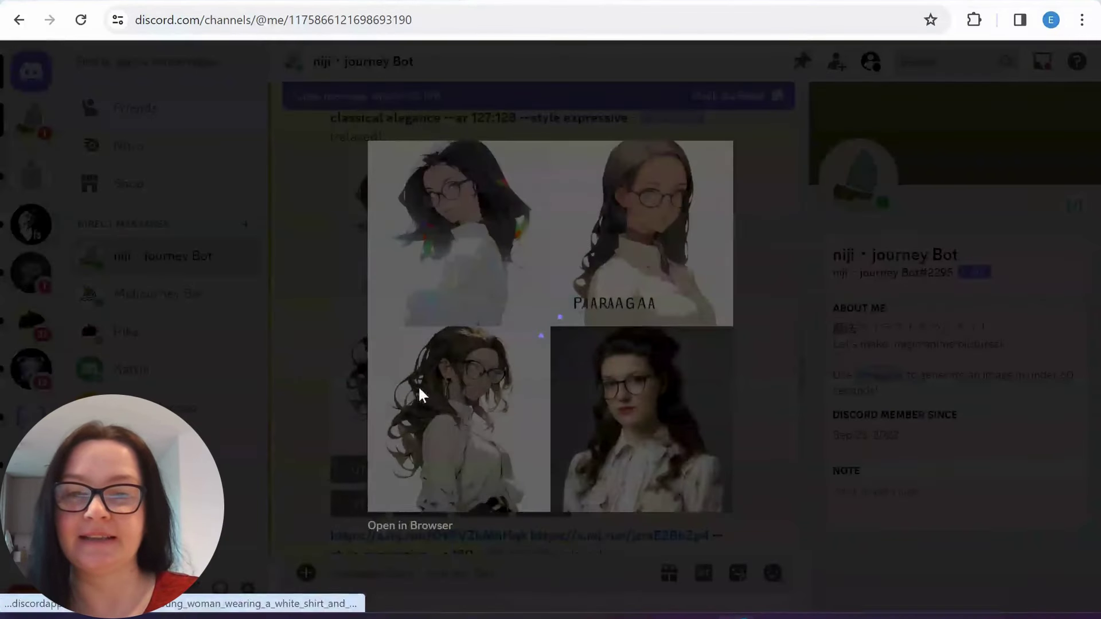
left_click(409, 526)
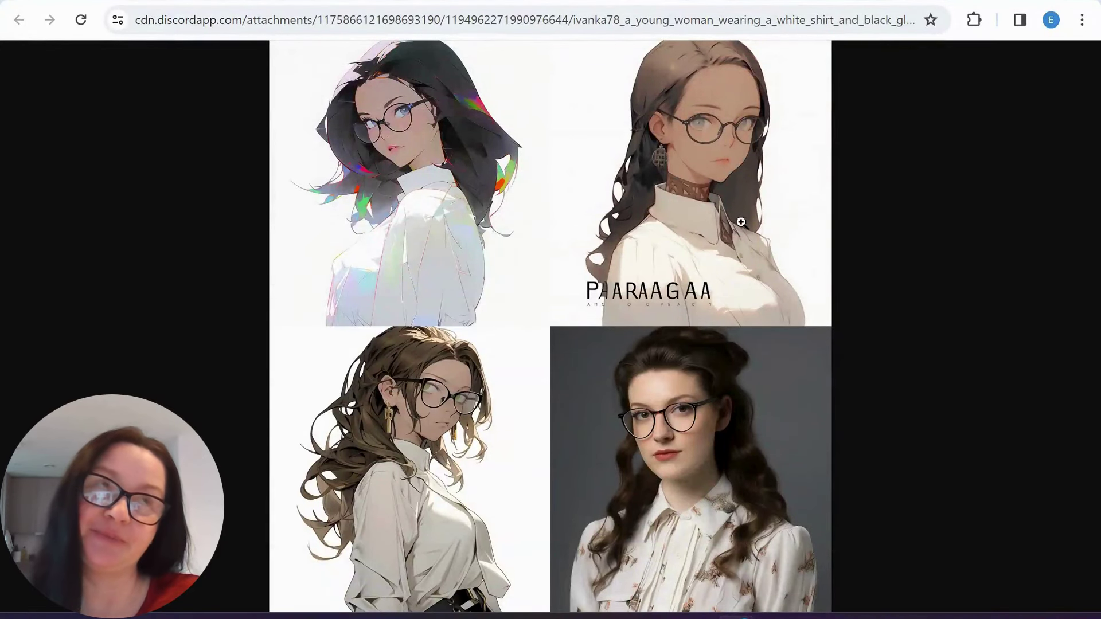
key("ctrl+w")
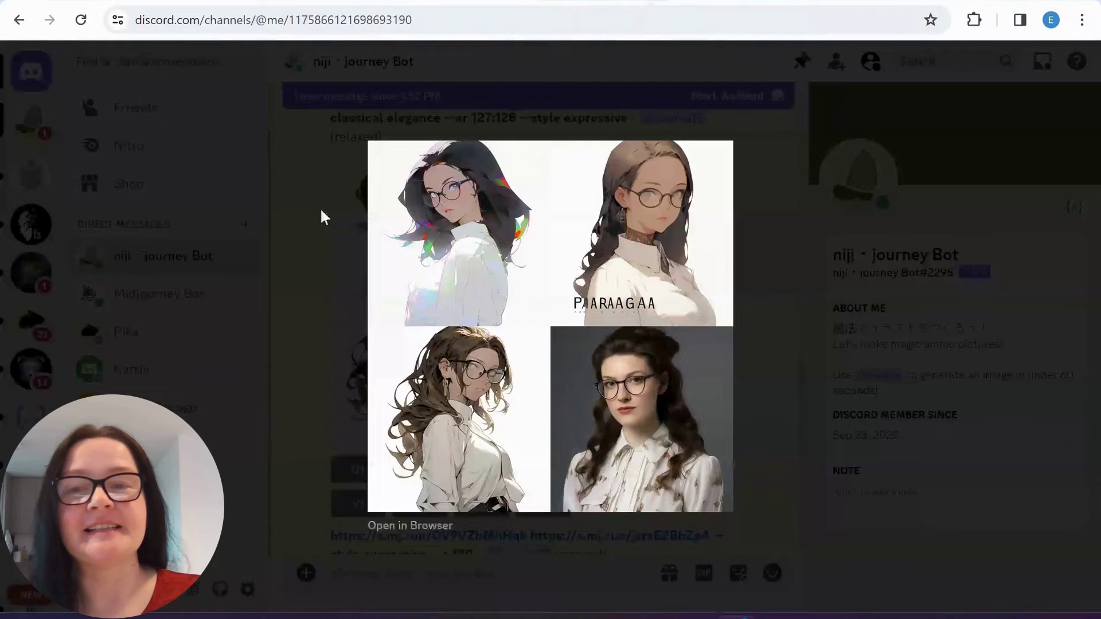
left_click(288, 258)
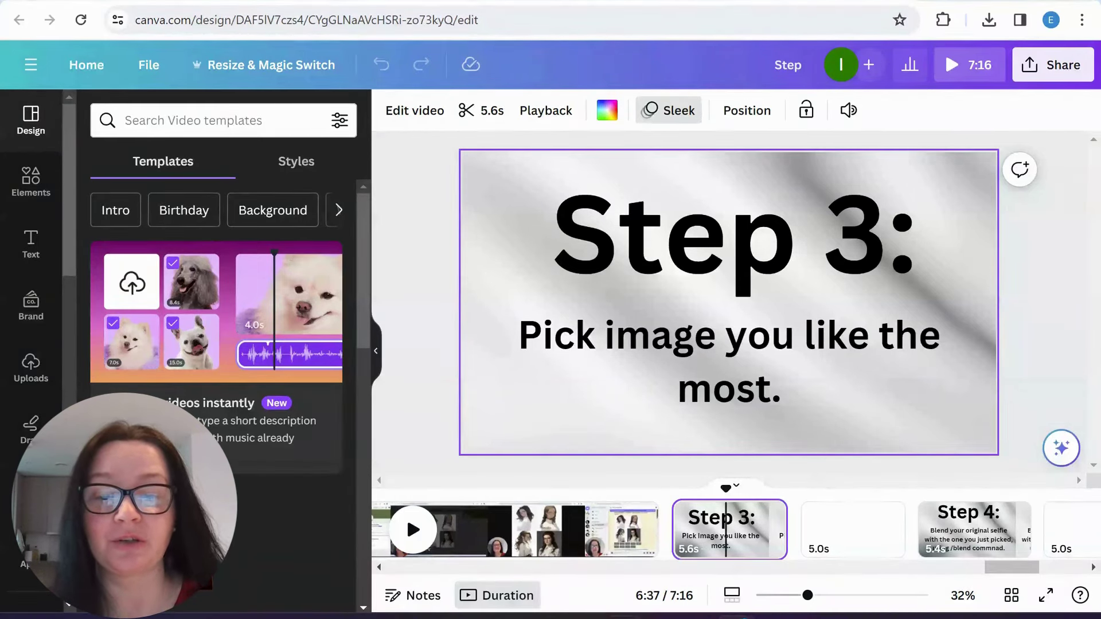
Open the cartoon portrait from Downloads in Photos and browse to the wine-bottle patio image.
key("alt+Tab")
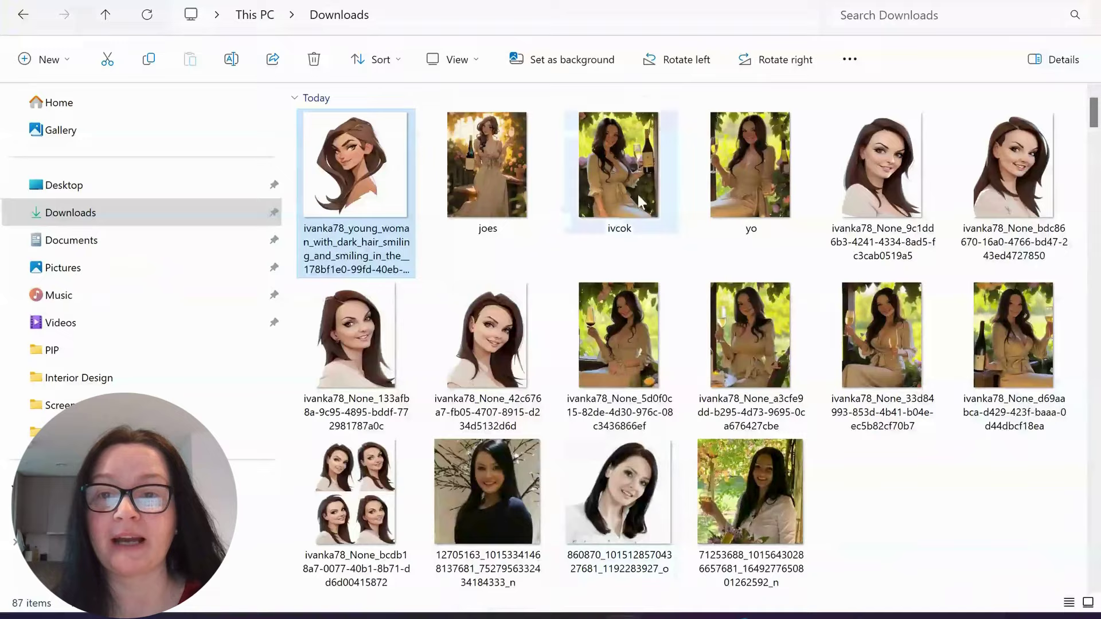
double_click(349, 175)
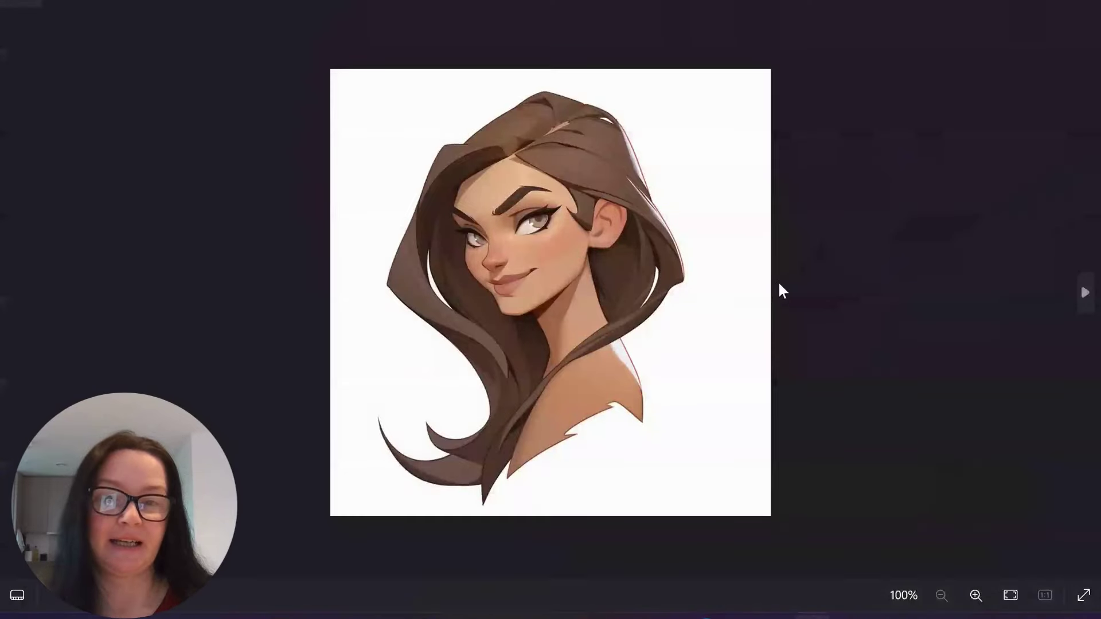
key("Right")
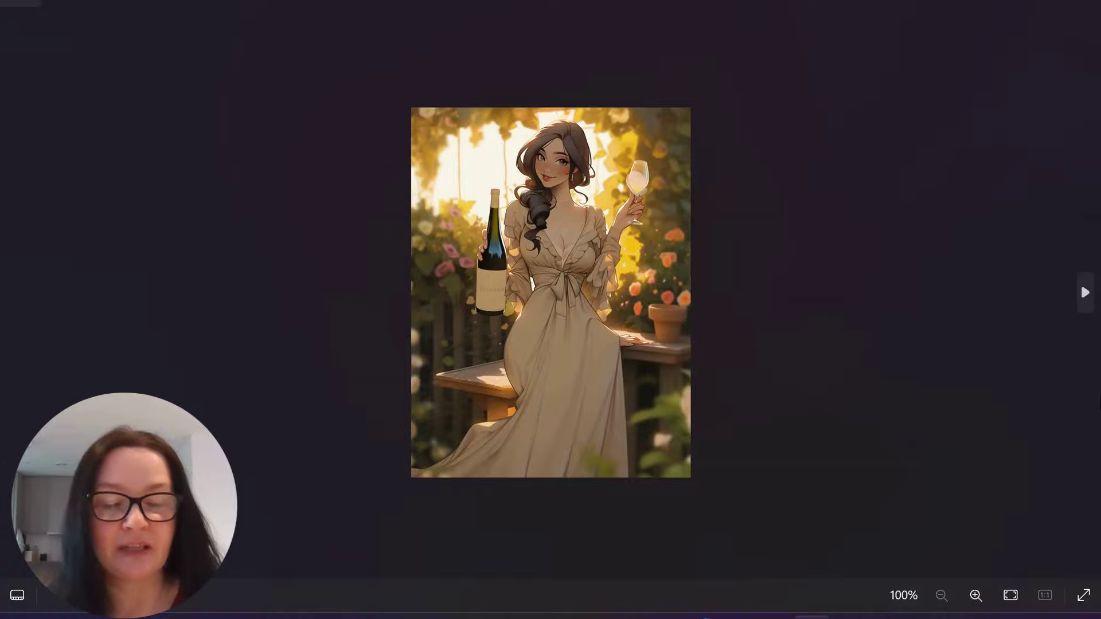
left_click(1079, 282)
left_click(1080, 282)
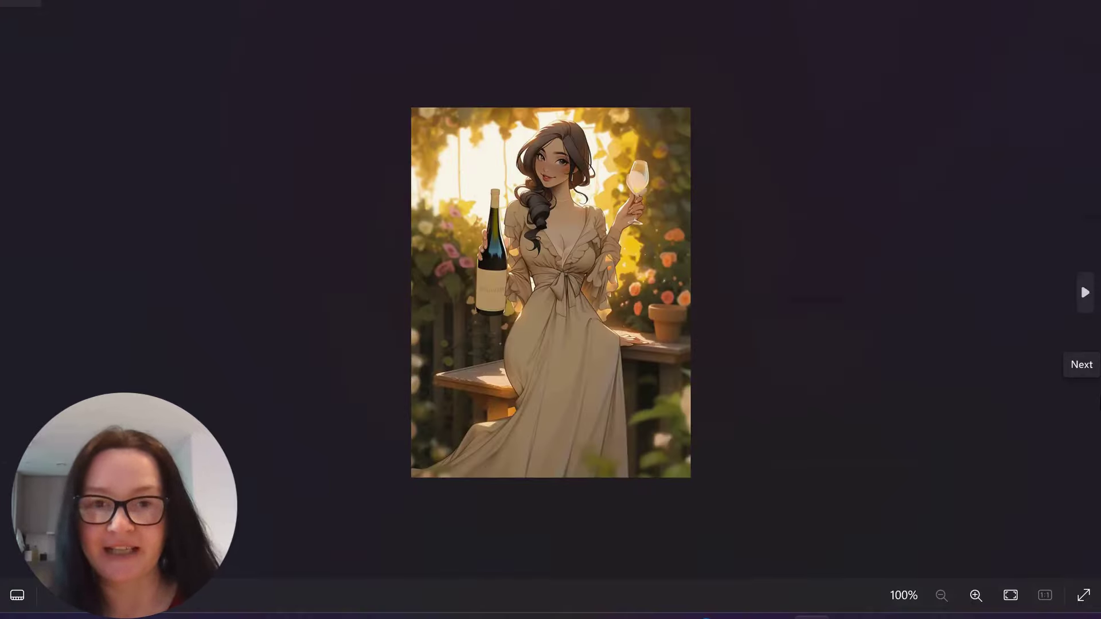
left_click(1080, 282)
left_click(1080, 282)
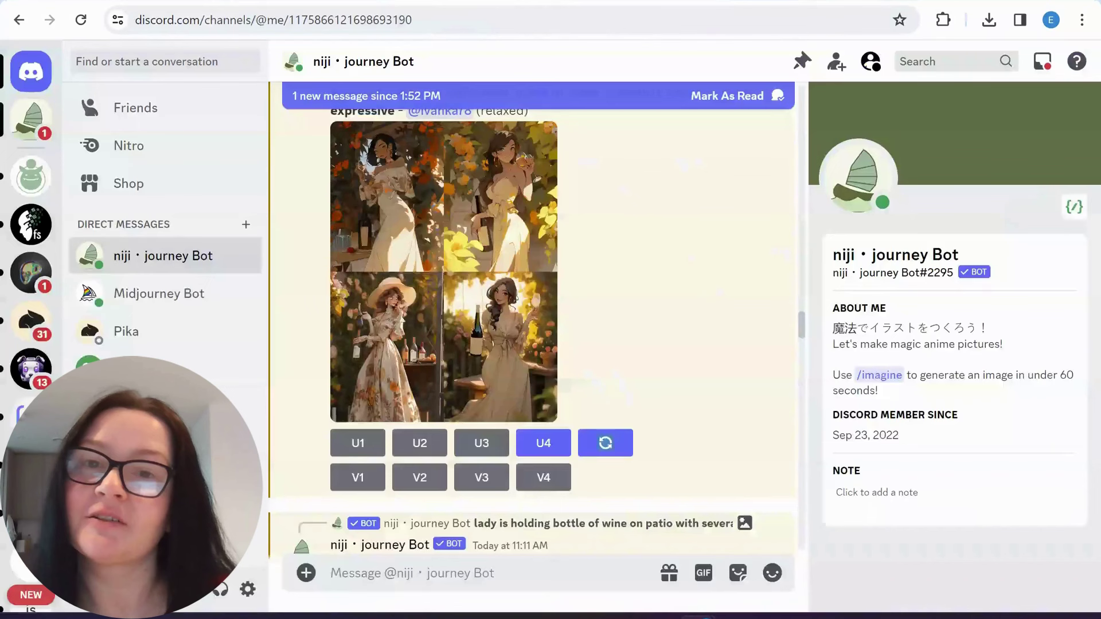
Start a /blend command in the niji・journey Bot chat.
left_click(445, 8)
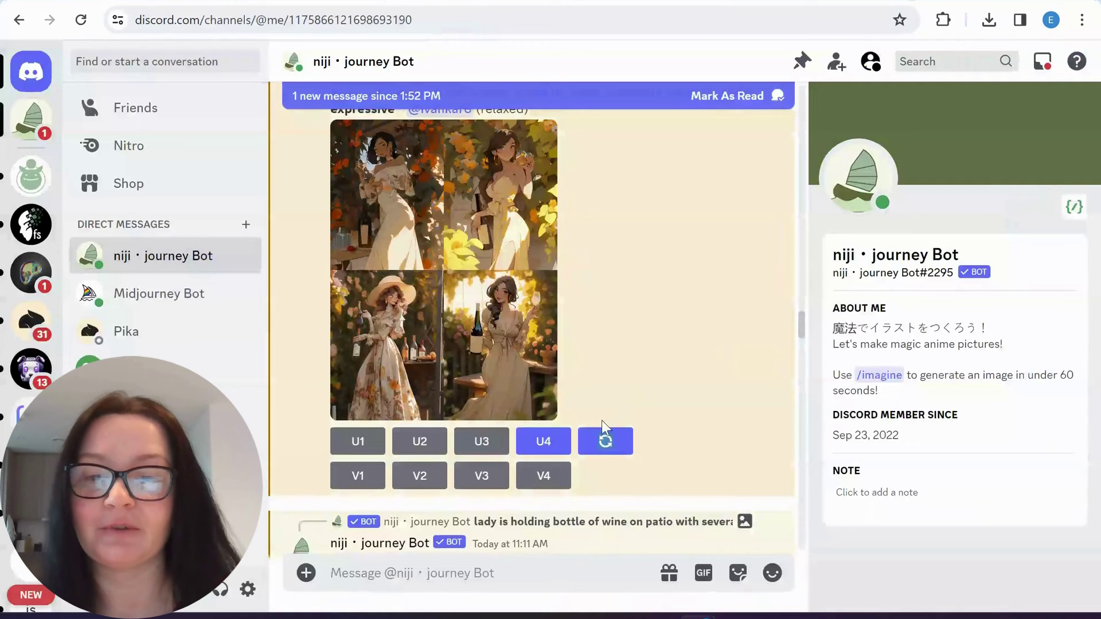
scroll(562, 399, "down", 15)
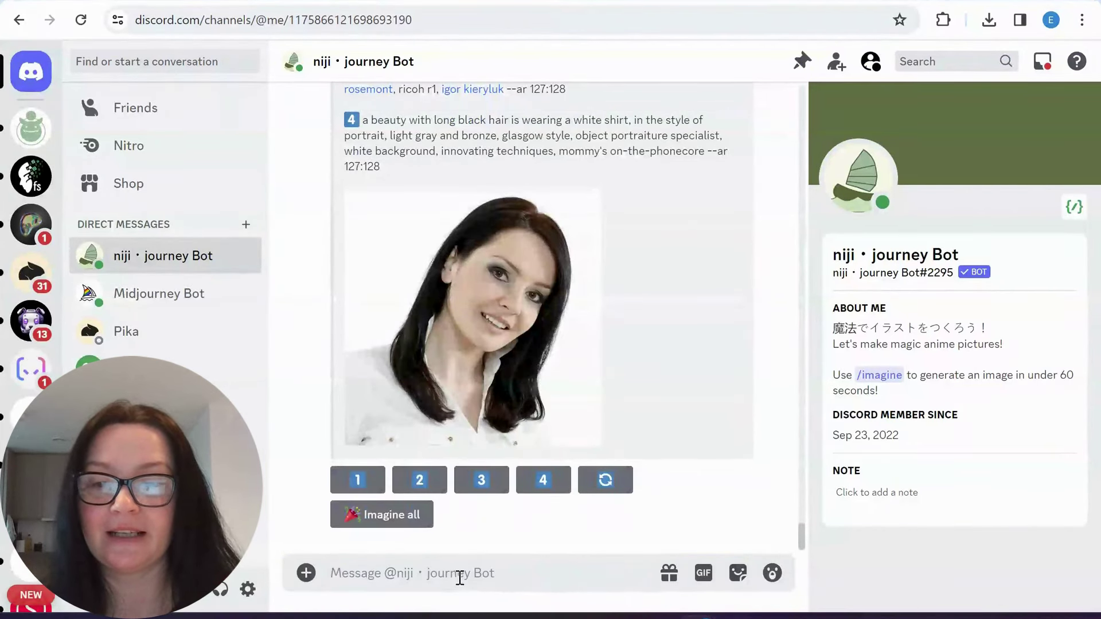
left_click(459, 575)
type("/")
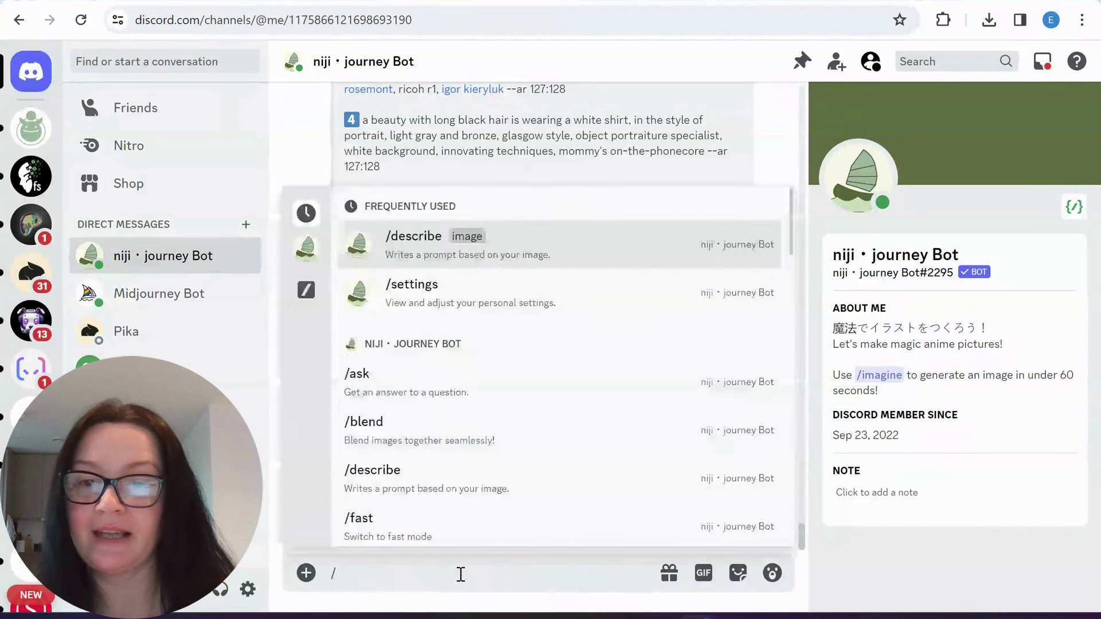
left_click(500, 436)
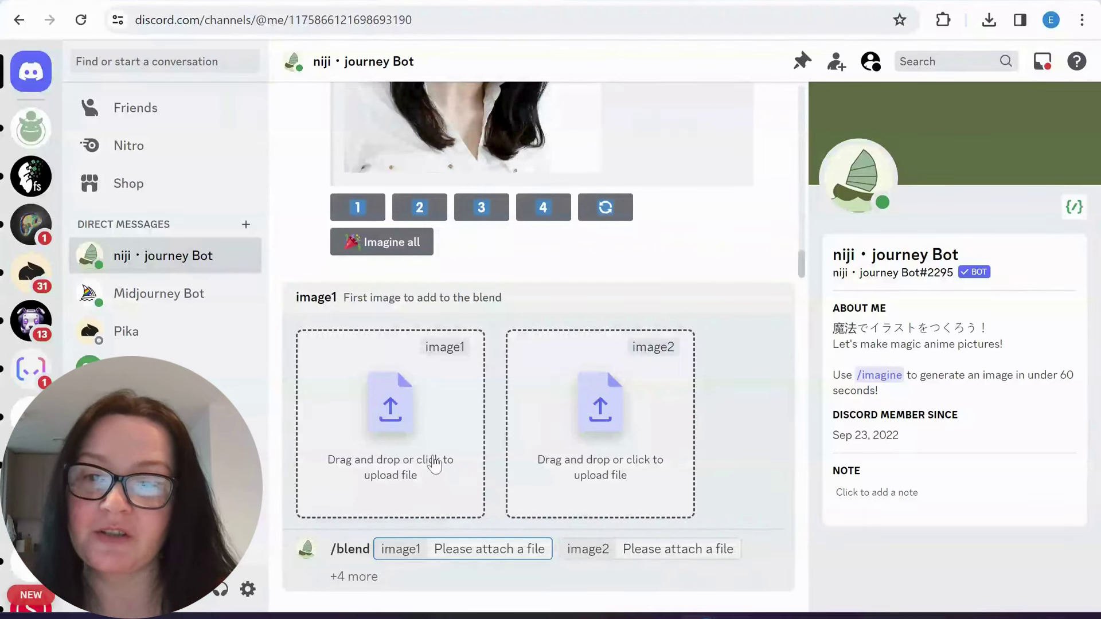
Attach the cartoon portrait as image1 and the original white-shirt selfie as image2.
left_click(386, 439)
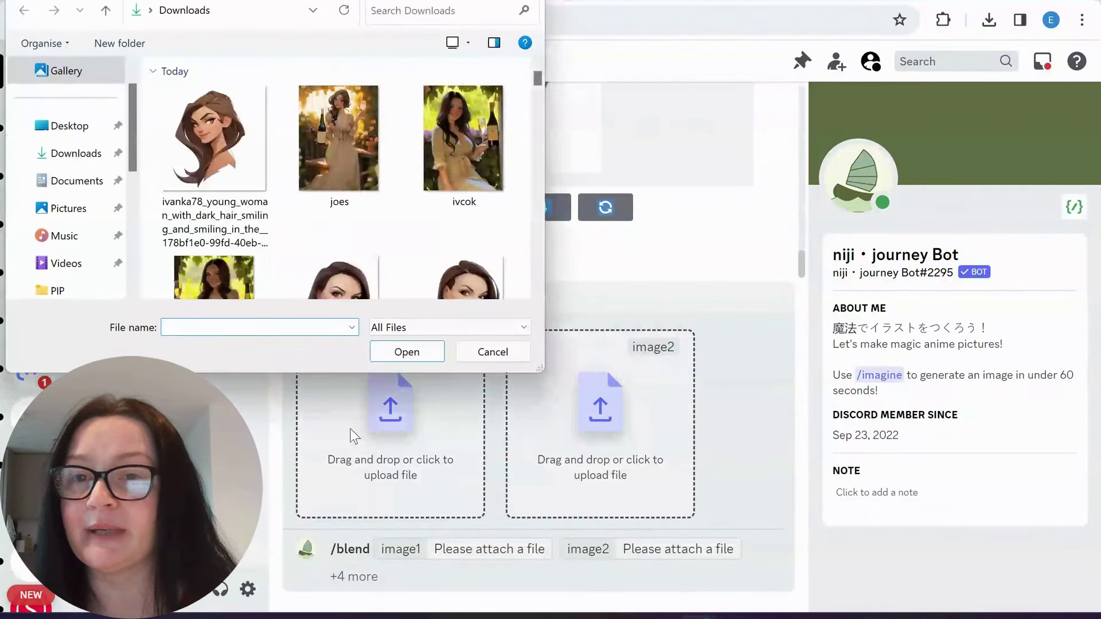
double_click(221, 172)
left_click(593, 413)
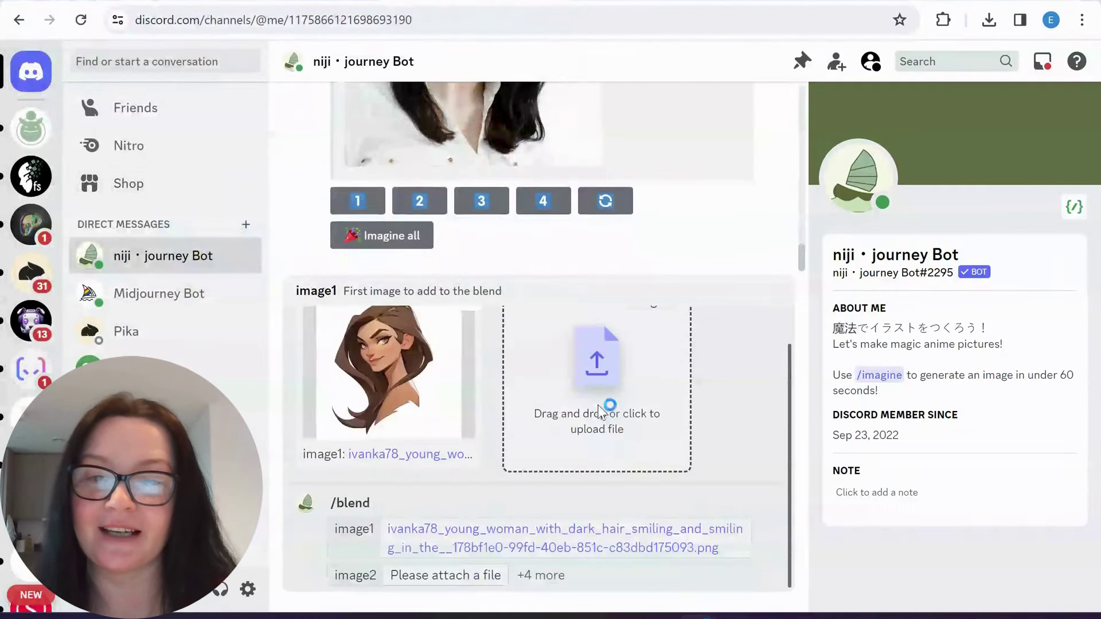
scroll(333, 174, "down", 5)
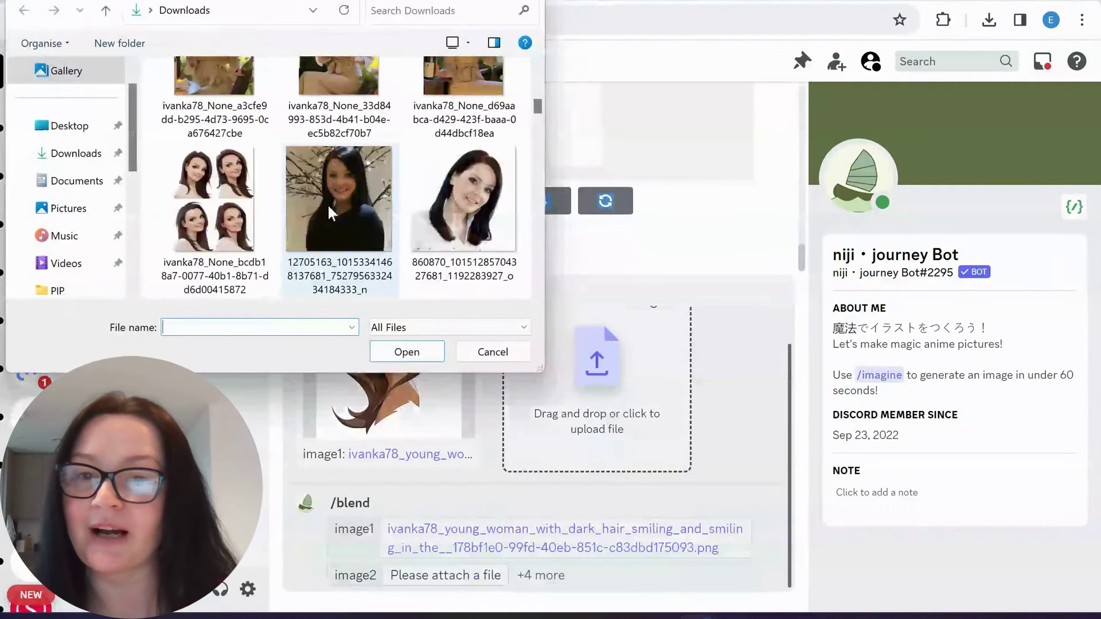
double_click(442, 207)
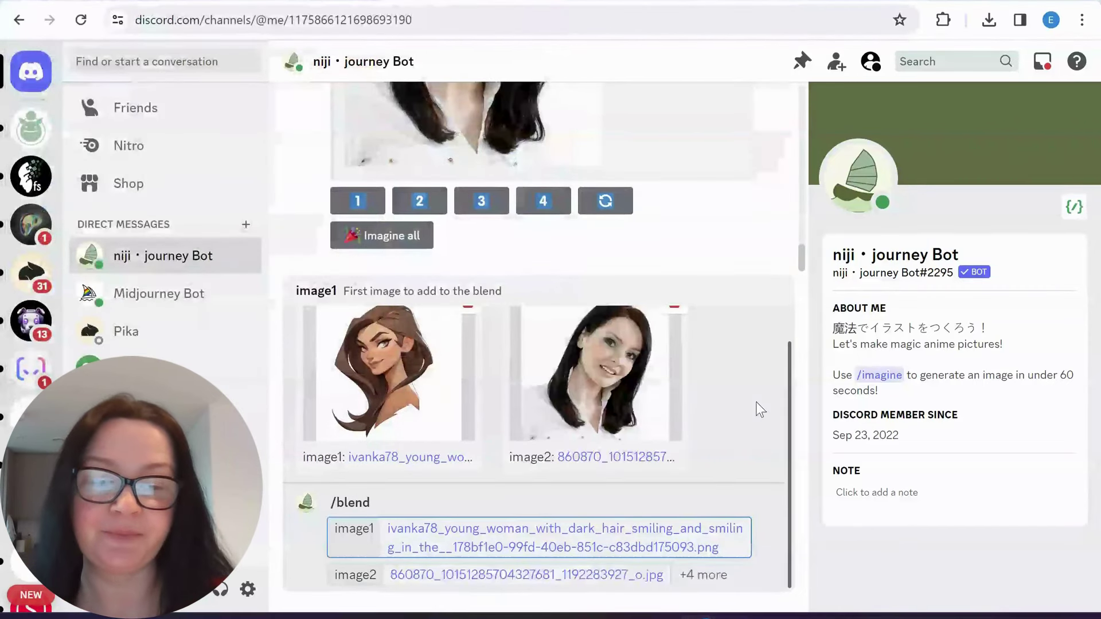
Send the first blend request and begin a new /blend command.
key("Return")
type("/")
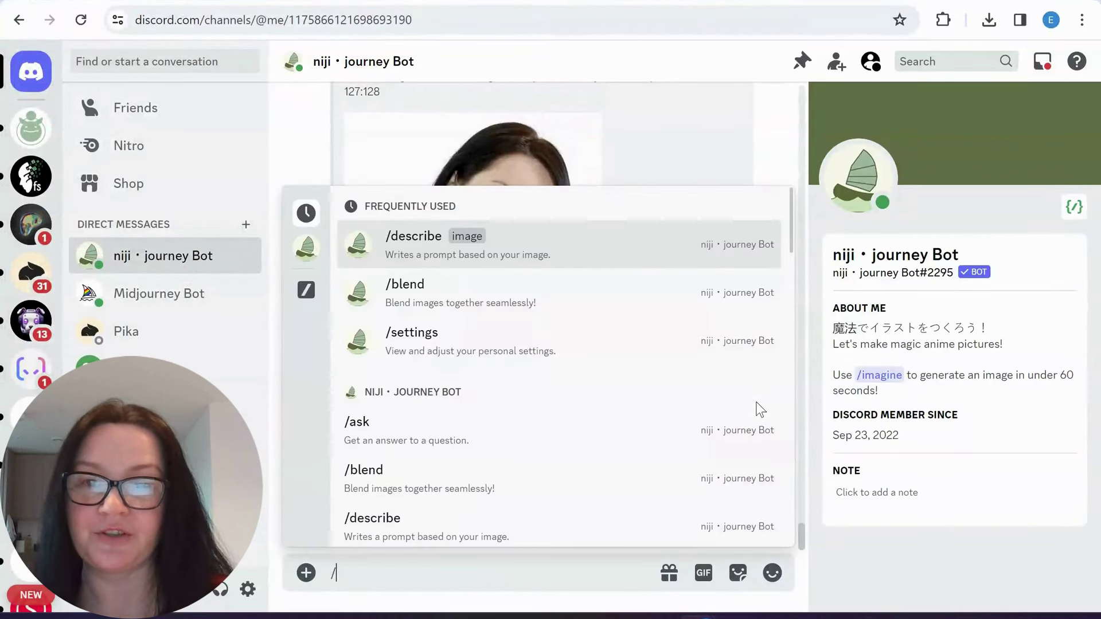
left_click(420, 308)
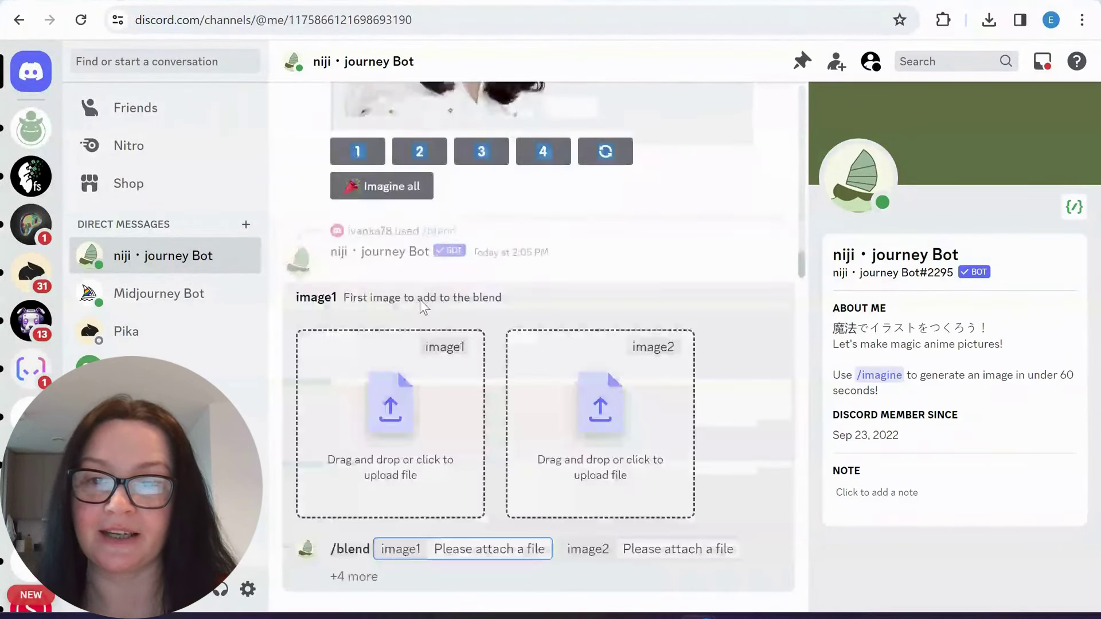
Attach joes.png as image1 and the wine-glass selfie from Downloads as image2.
left_click(400, 398)
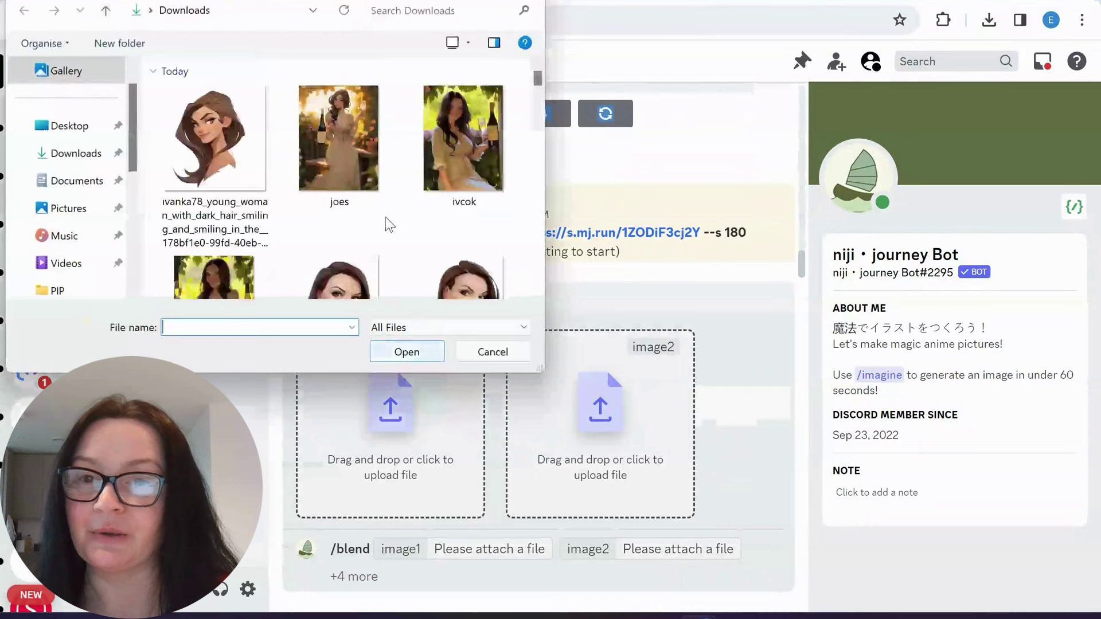
double_click(353, 186)
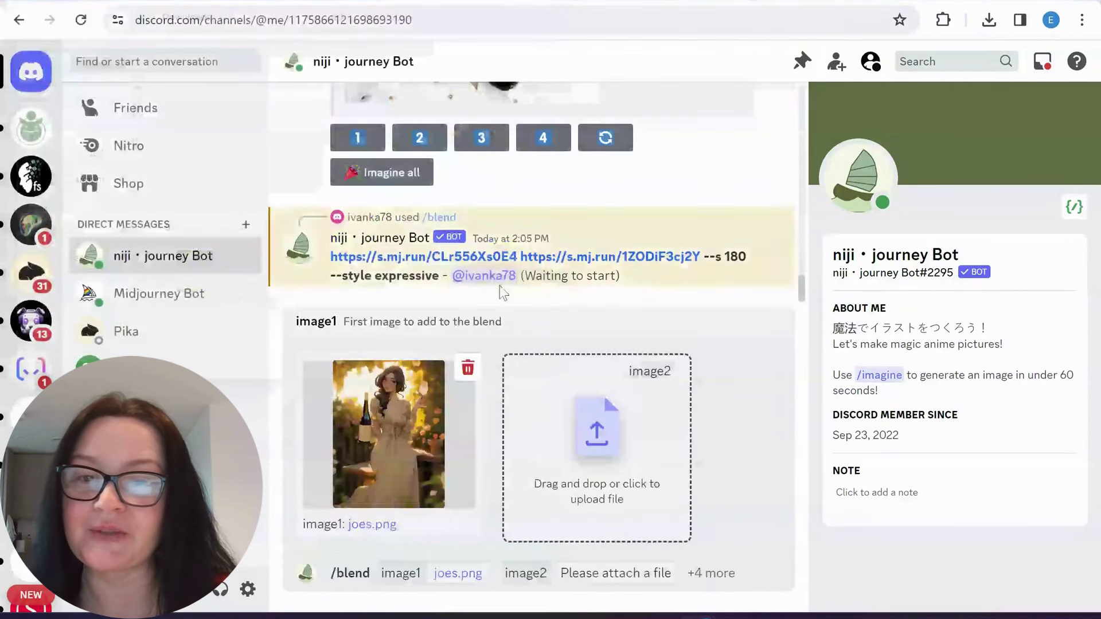
left_click(593, 442)
scroll(407, 200, "down", 5)
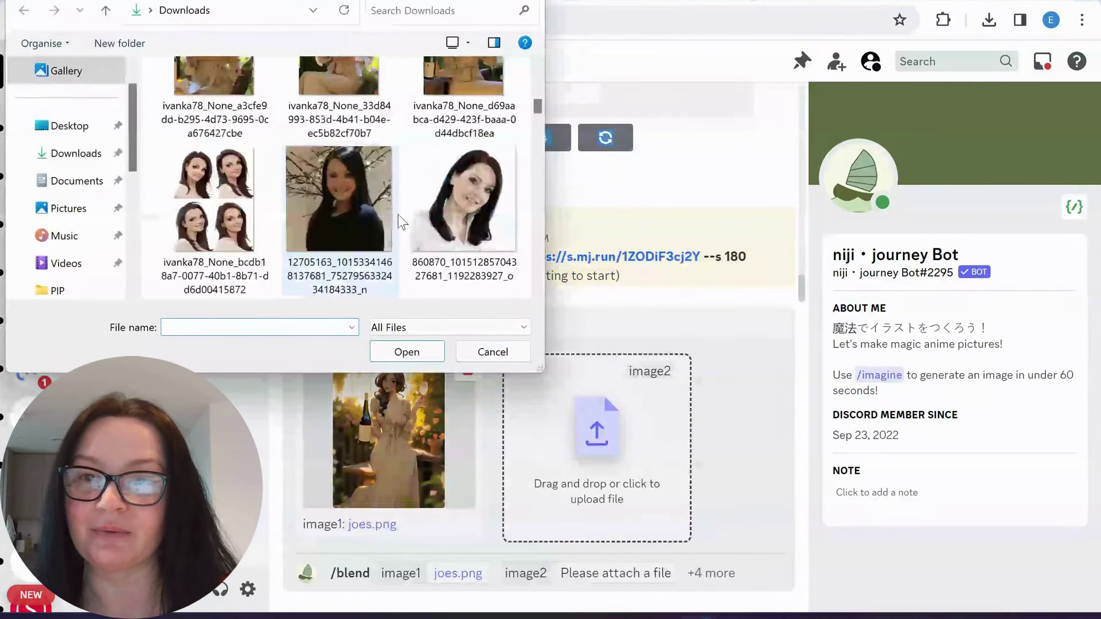
double_click(229, 212)
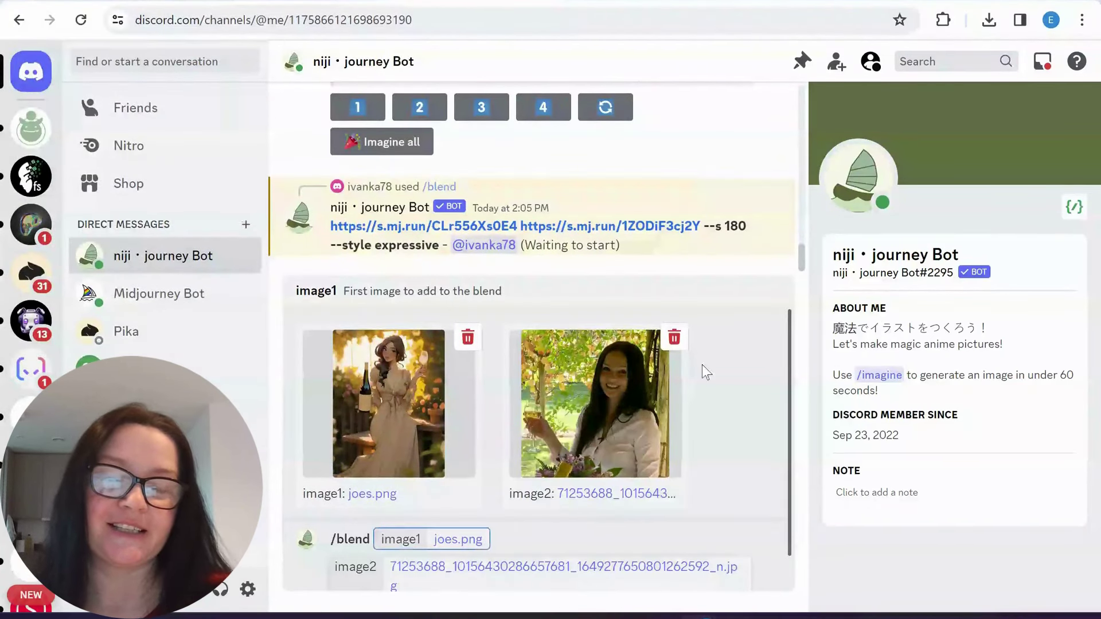
Send the joes.png blend and view its four wine-glass portraits full size in the browser.
key("Return")
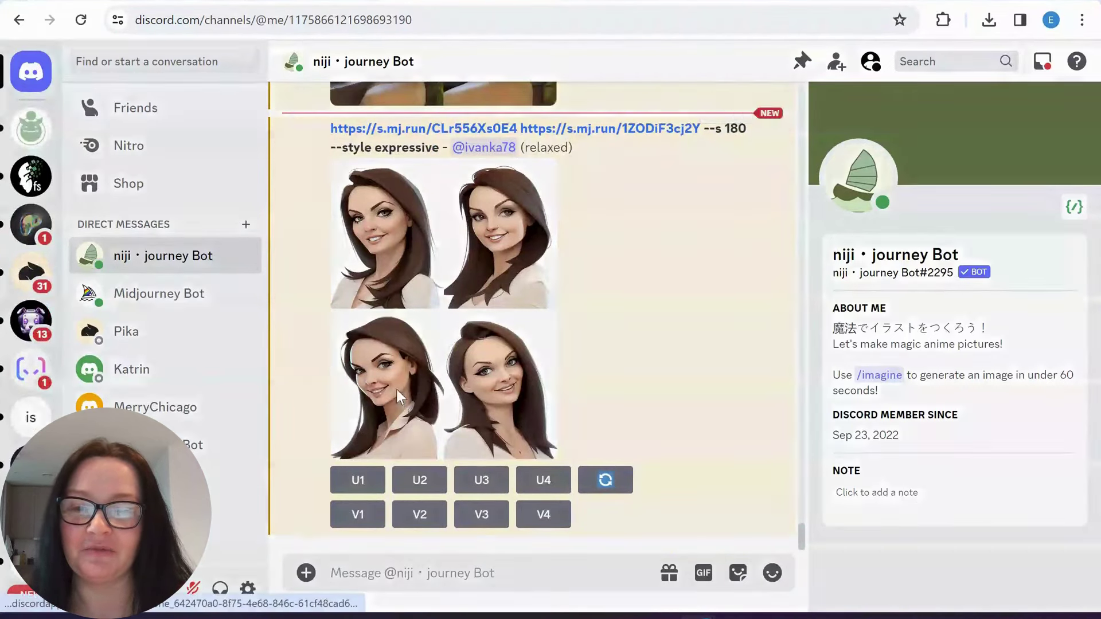
left_click(396, 388)
left_click(462, 524)
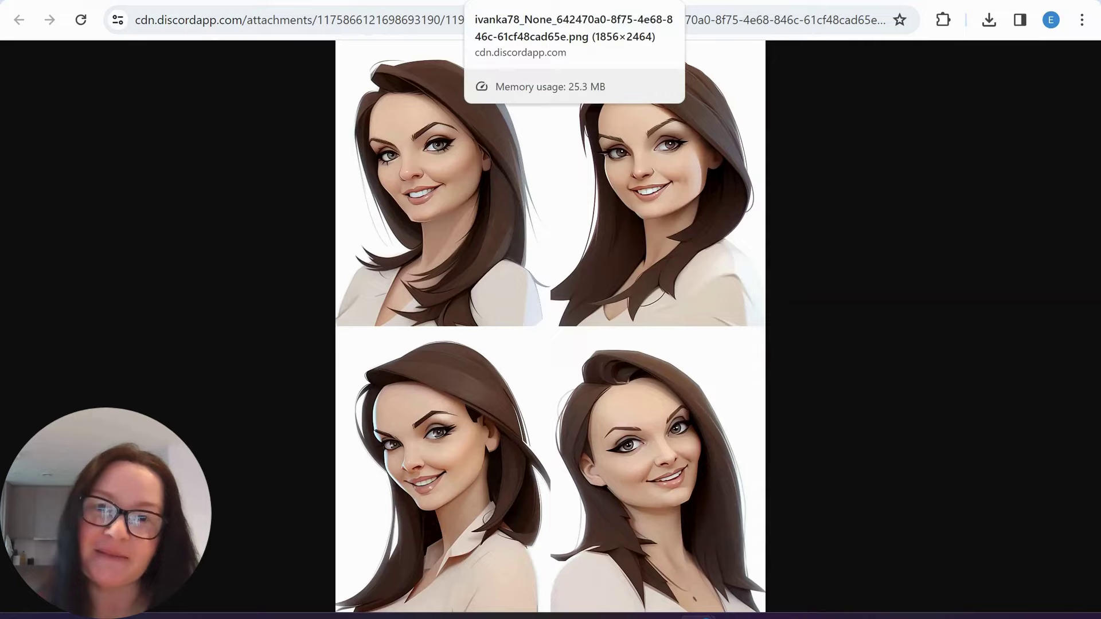
key("ctrl+w")
left_click(290, 246)
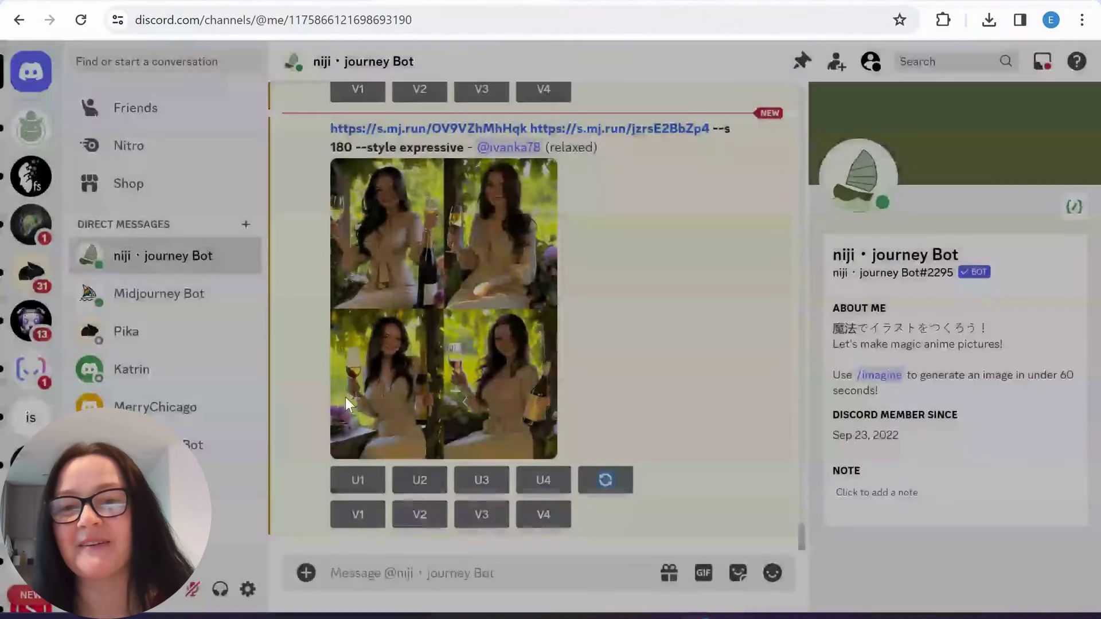
left_click(399, 386)
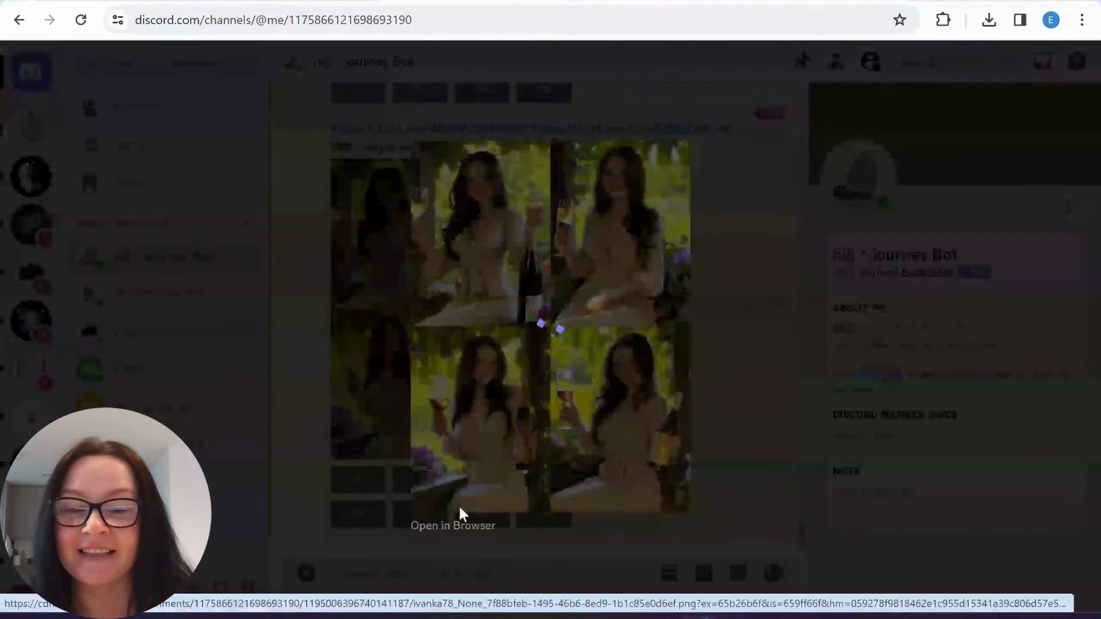
left_click(448, 526)
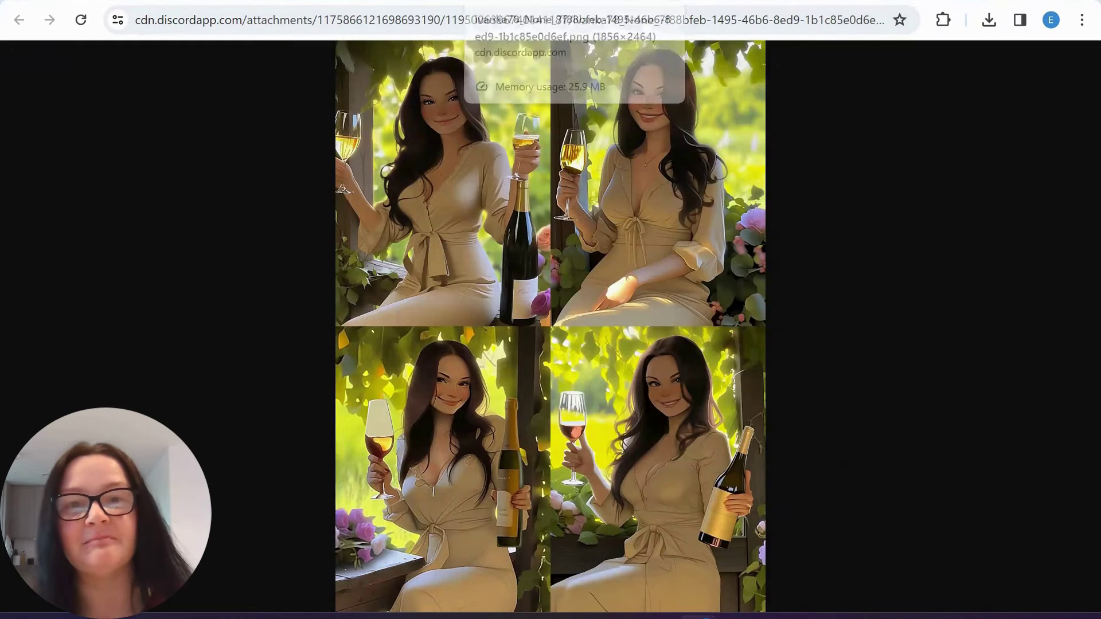
key("ctrl+w")
left_click(345, 284)
scroll(531, 422, "up", 15)
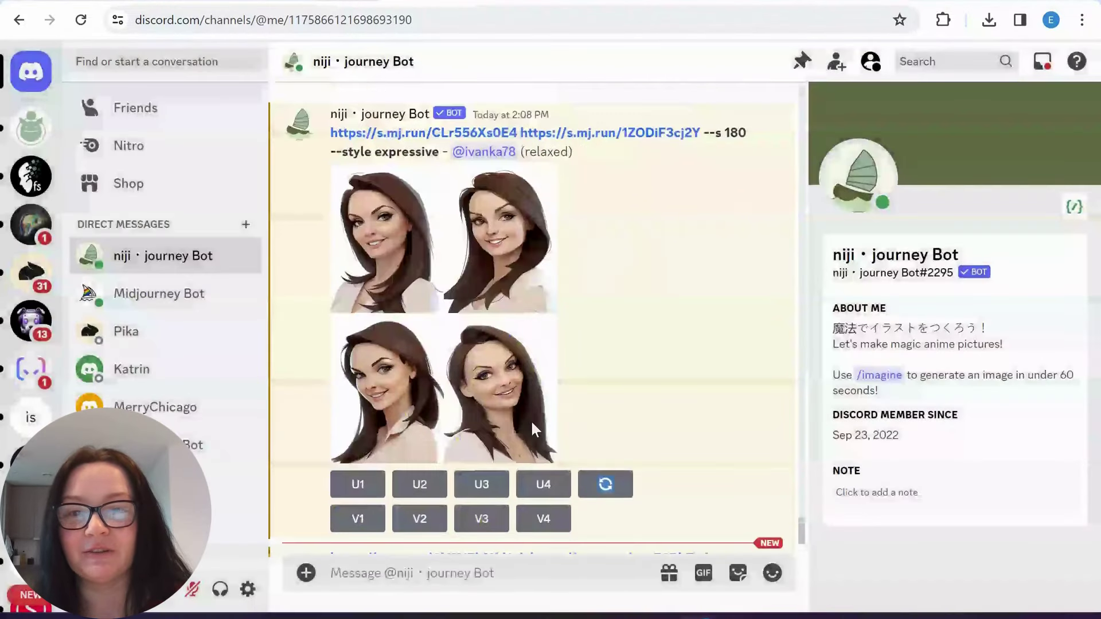
scroll(531, 426, "down", 10)
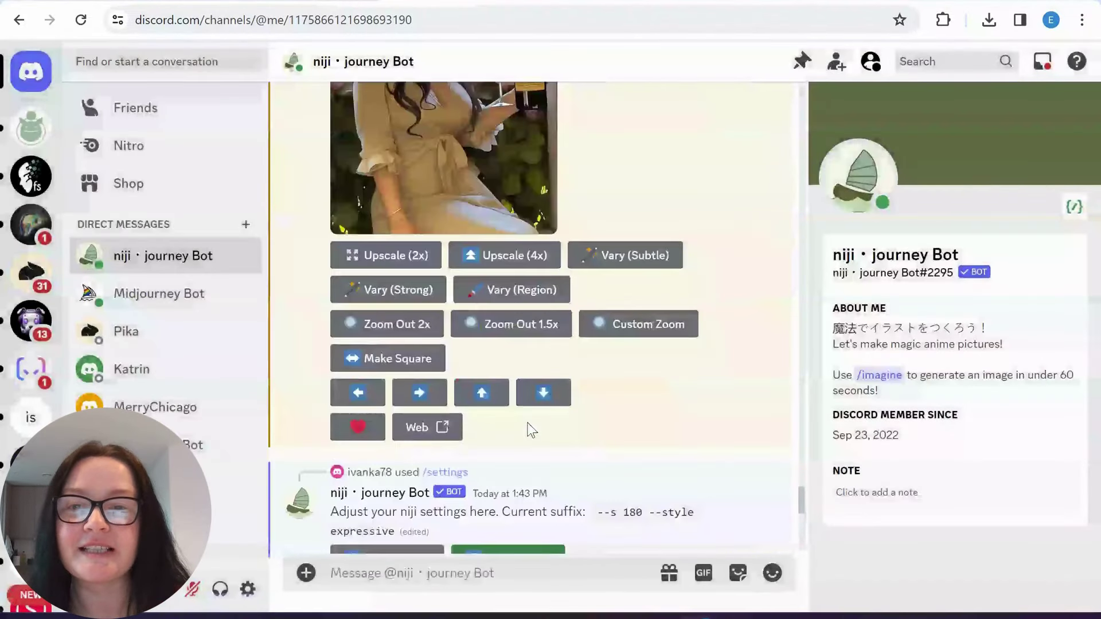
left_click(413, 286)
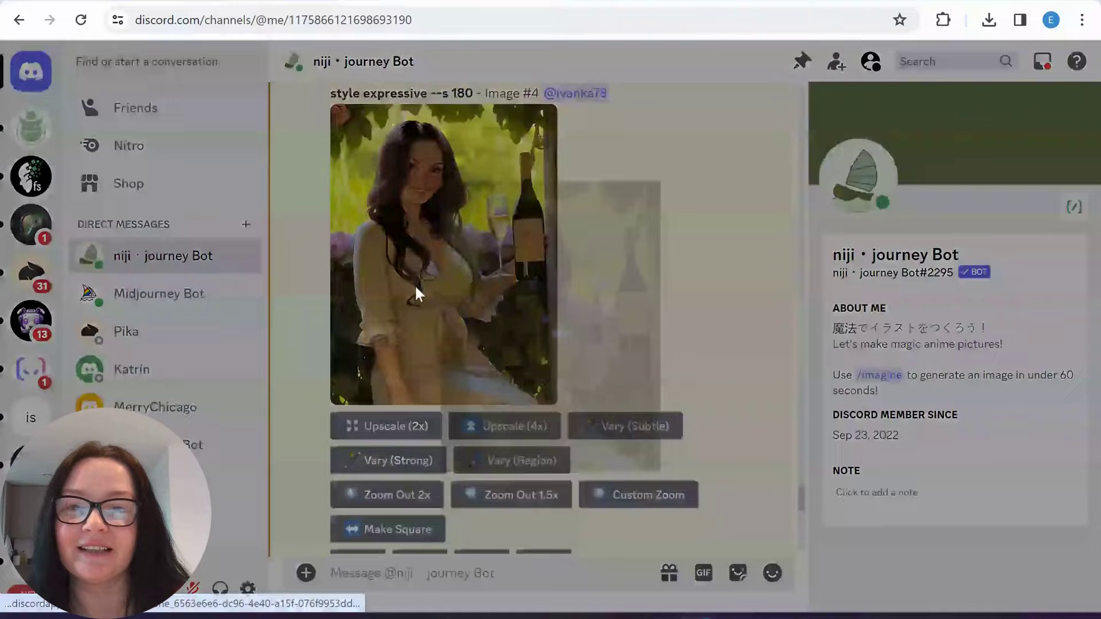
left_click(468, 525)
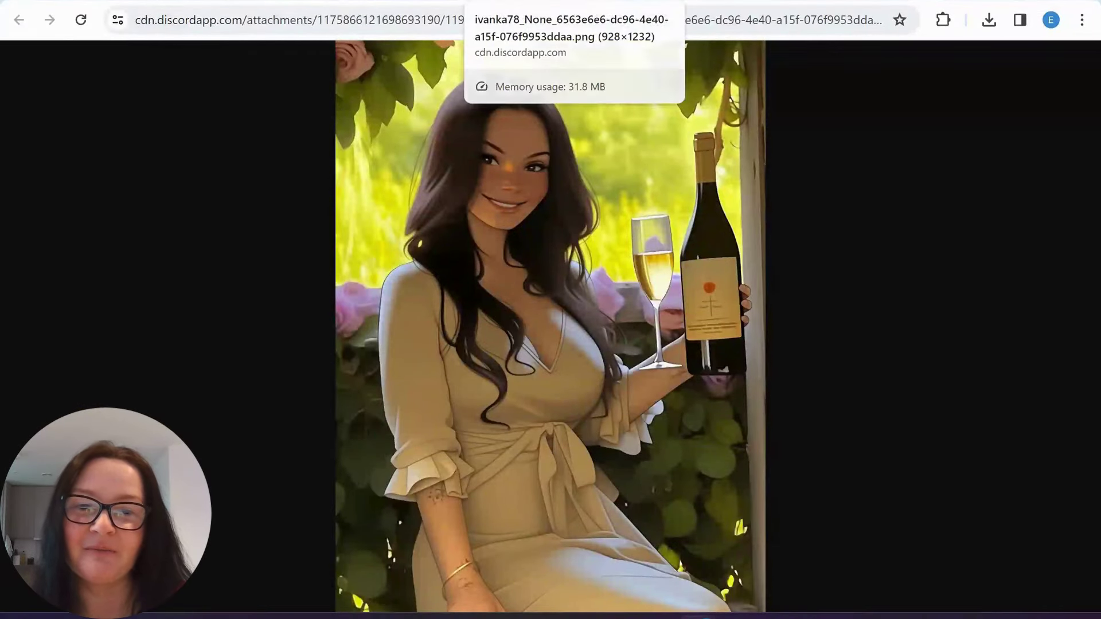
key("ctrl+w")
left_click(324, 278)
scroll(600, 365, "down", 5)
scroll(601, 365, "down", 5)
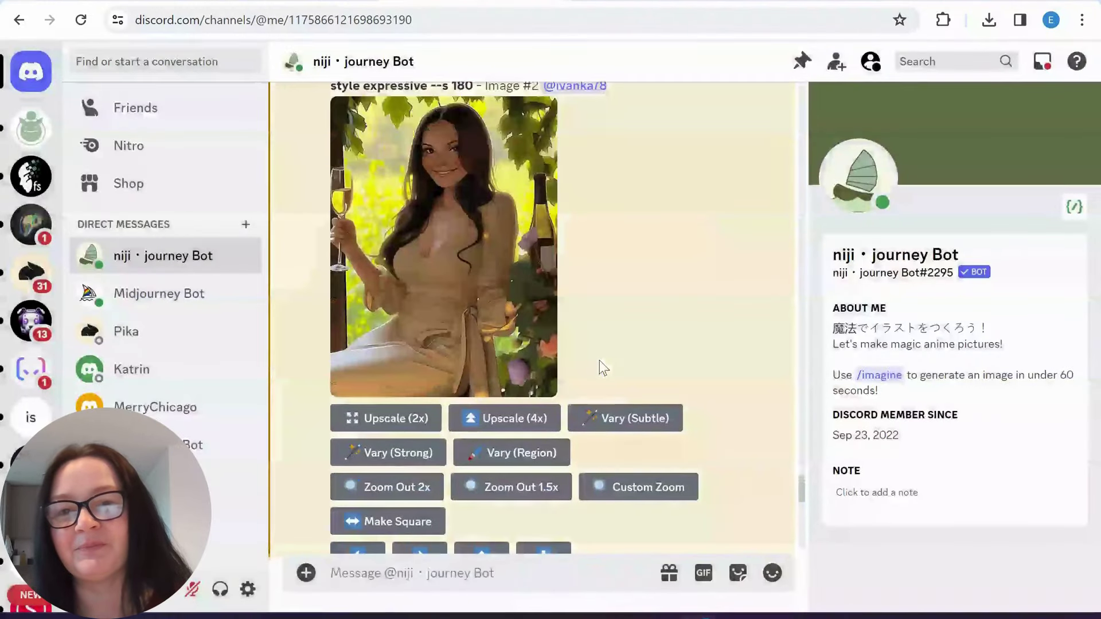
scroll(614, 367, "up", 5)
scroll(591, 371, "up", 10)
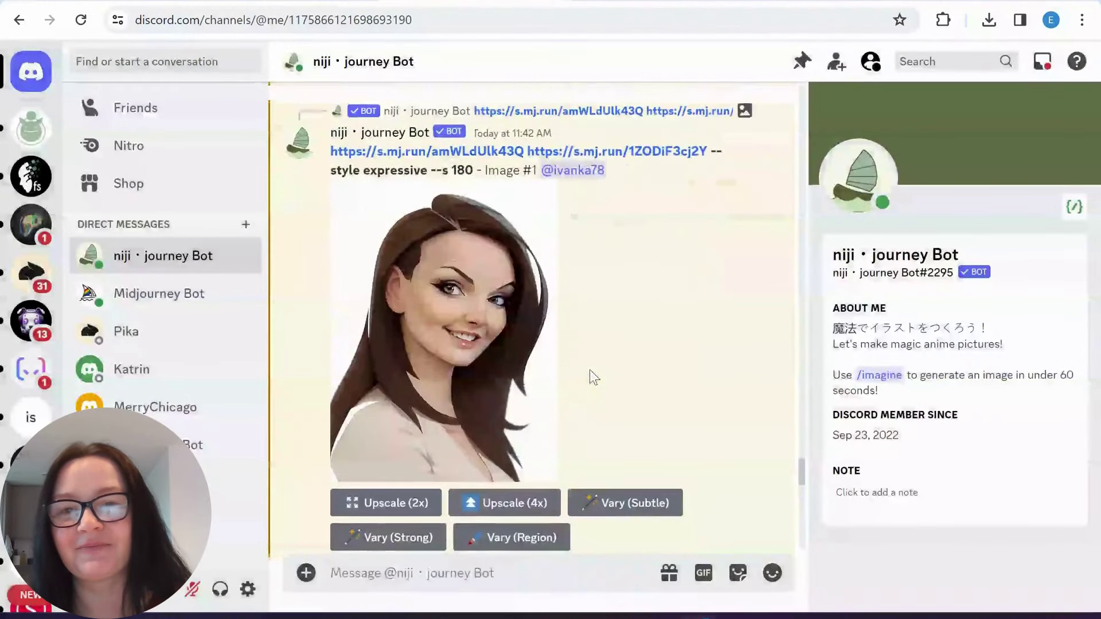
scroll(589, 372, "down", 5)
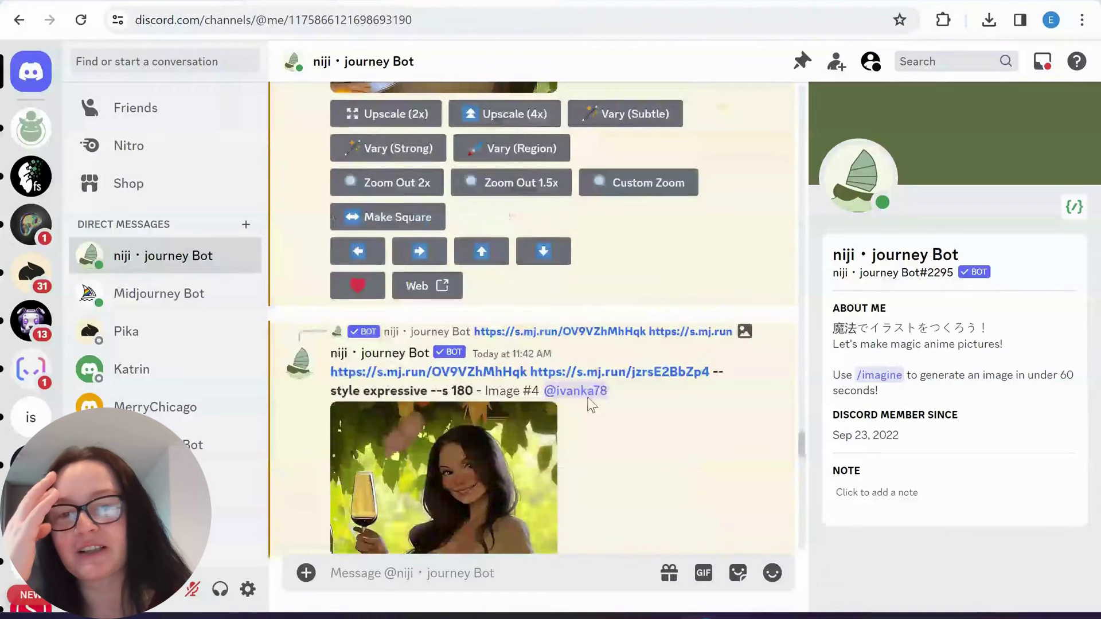
scroll(413, 410, "down", 5)
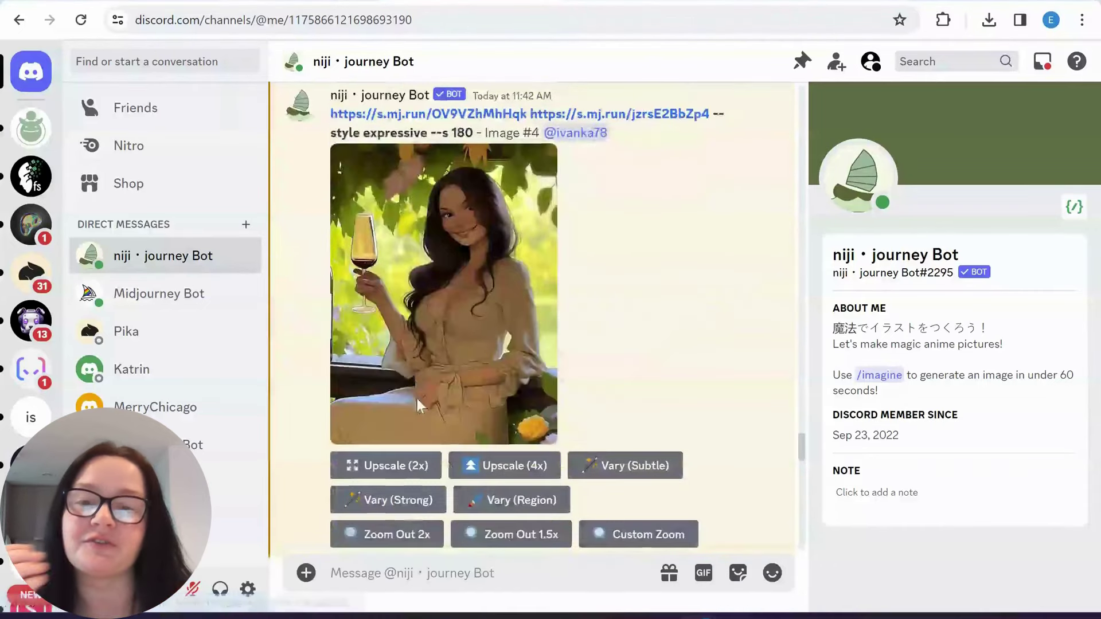
left_click(425, 313)
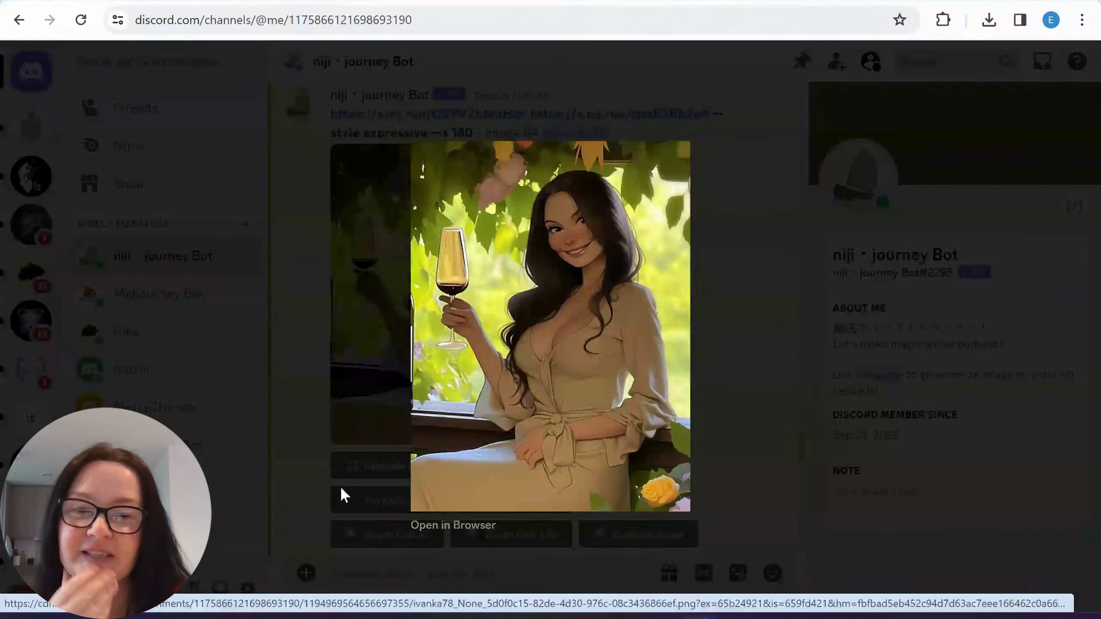
left_click(307, 415)
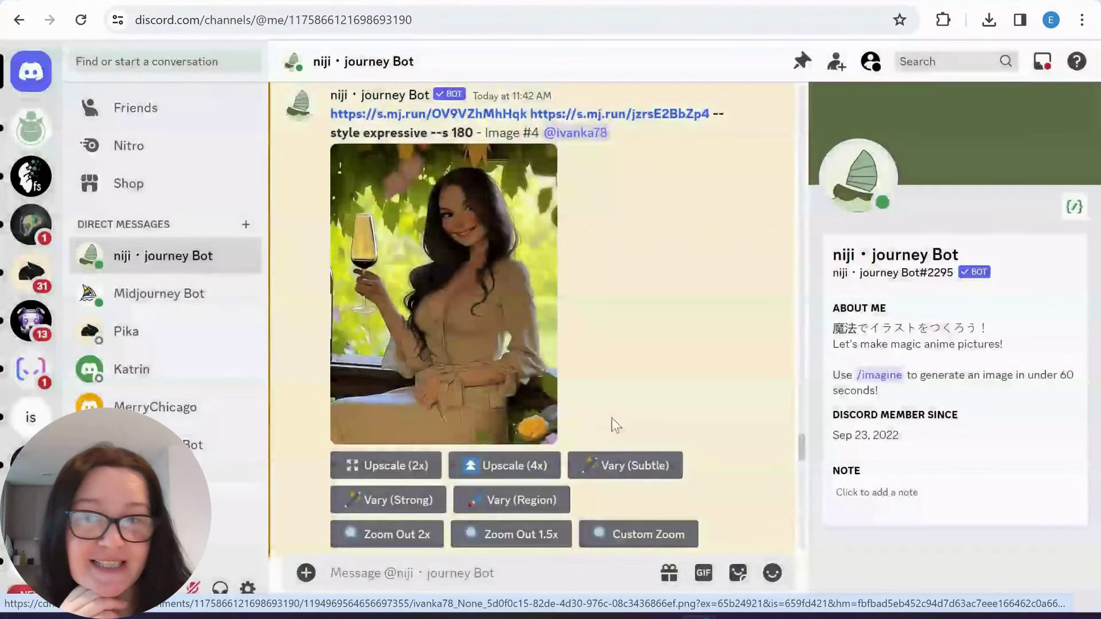
scroll(602, 427, "up", 10)
scroll(464, 390, "up", 10)
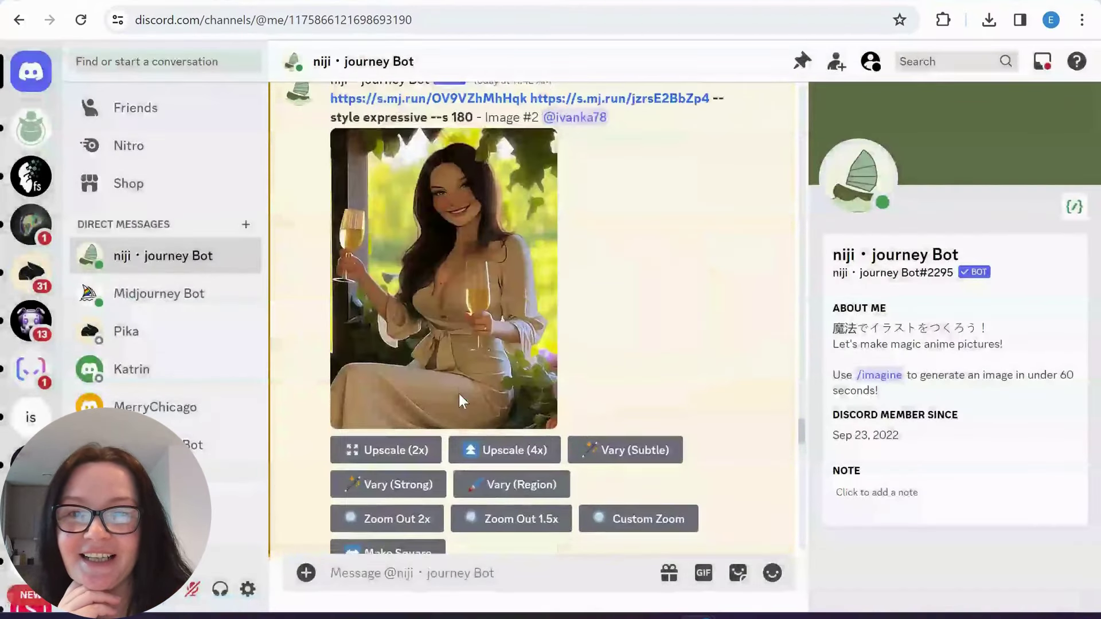
scroll(462, 391, "down", 6)
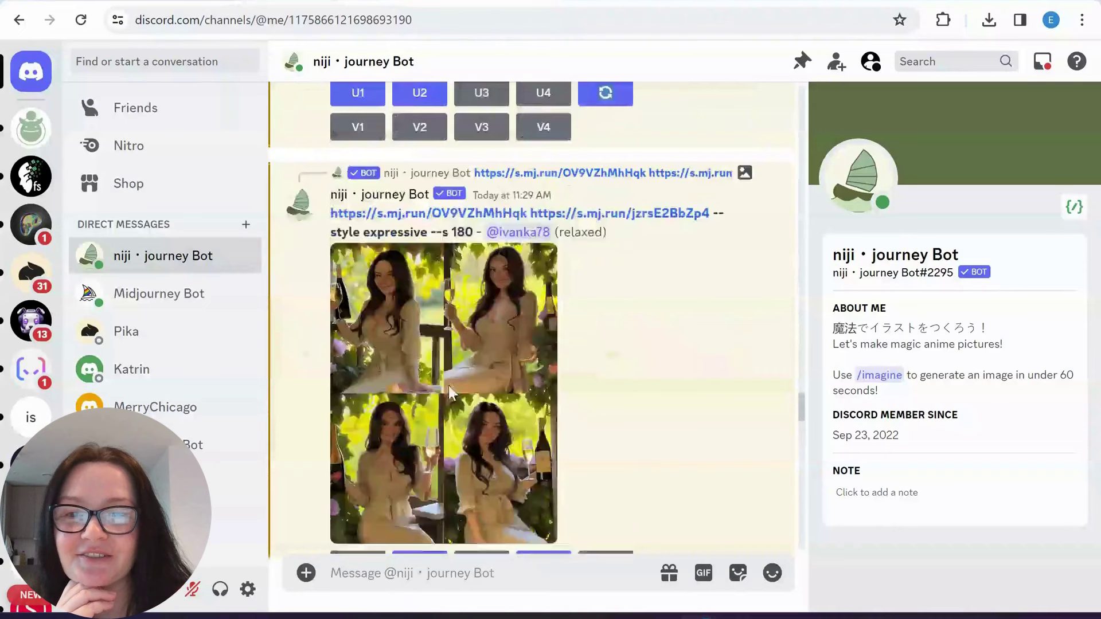
left_click(389, 382)
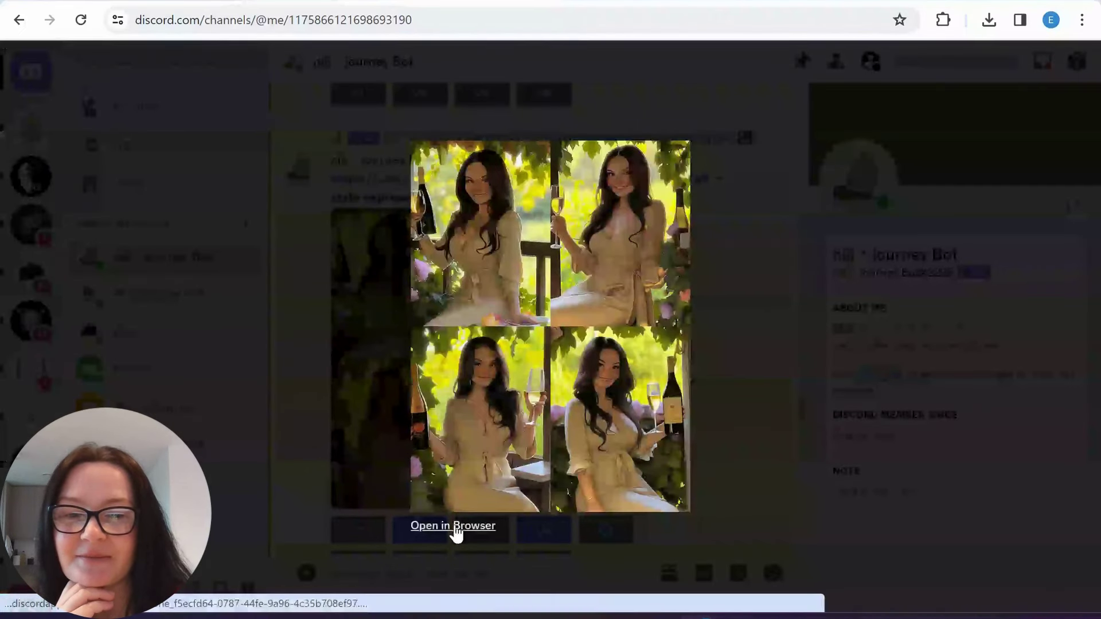
left_click(454, 522)
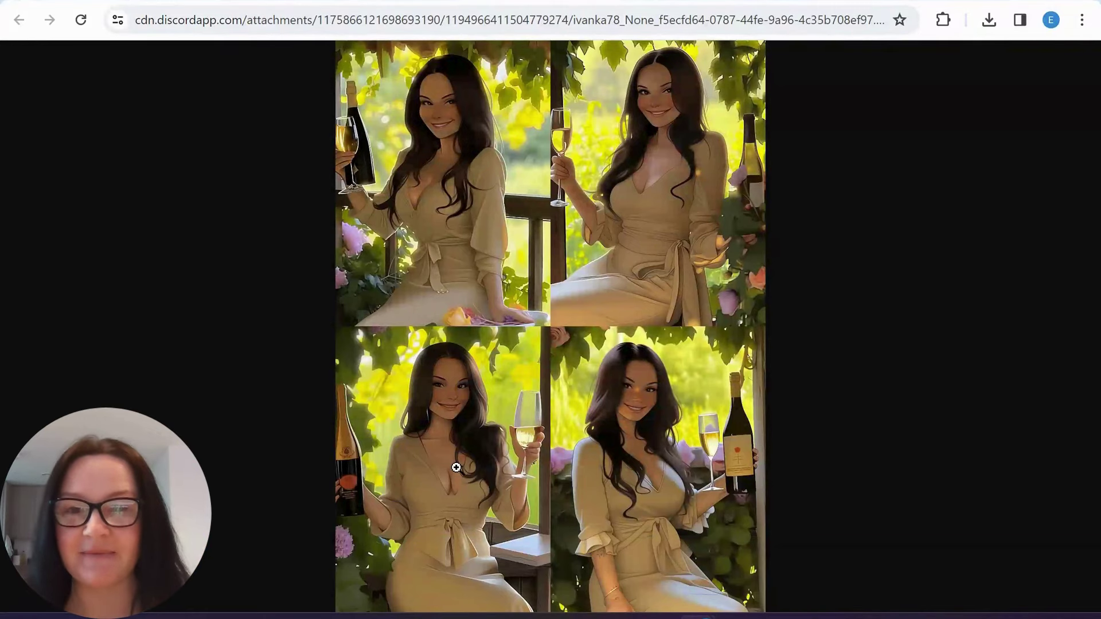
key("ctrl+w")
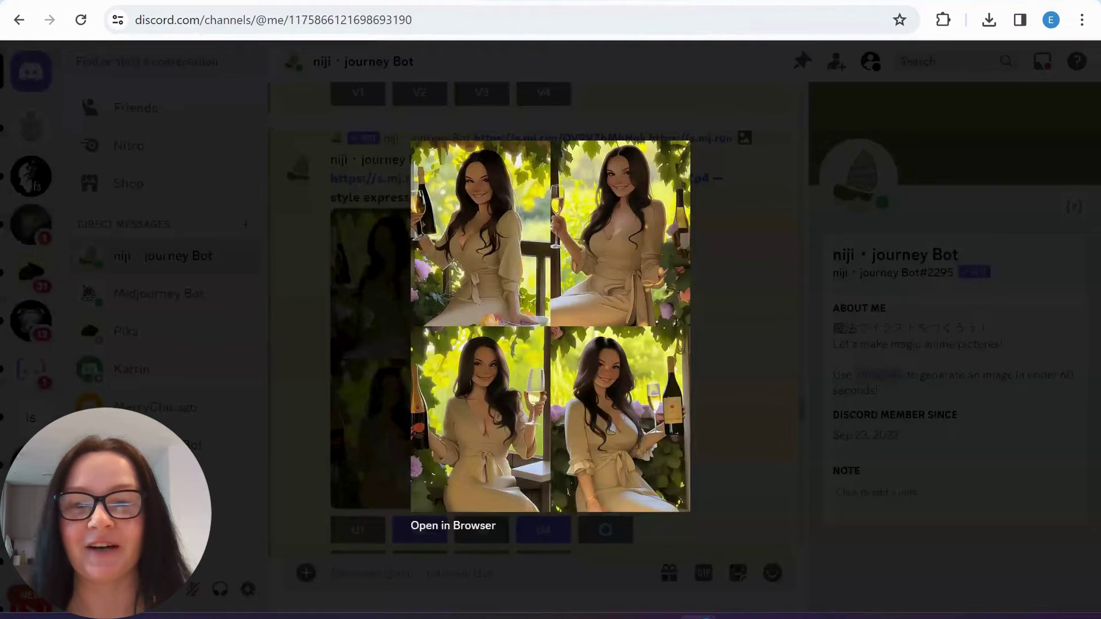
left_click(303, 184)
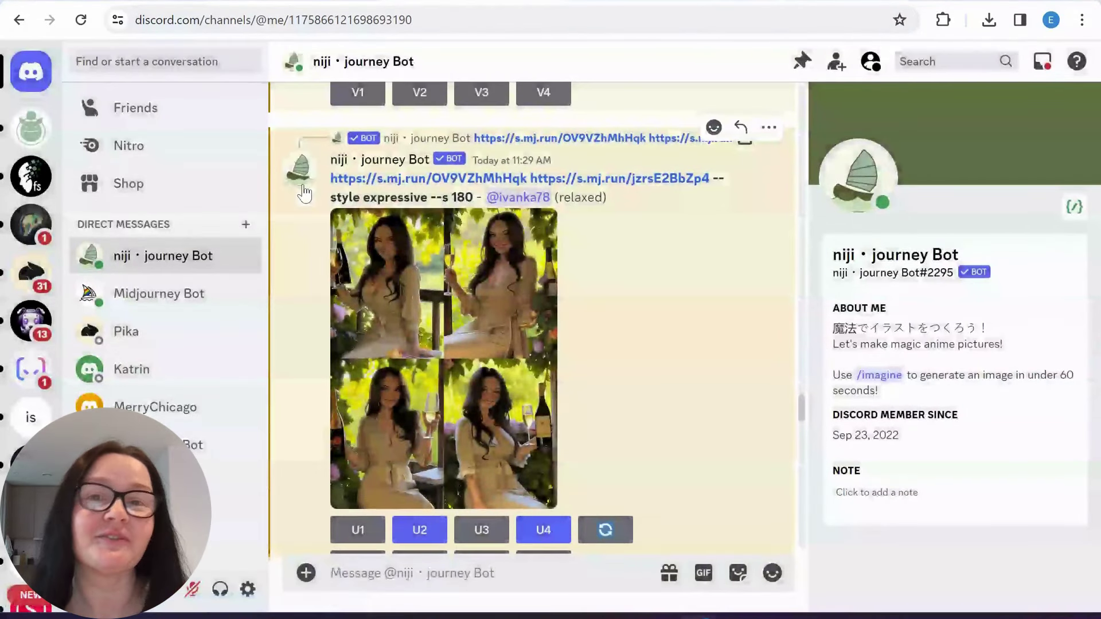